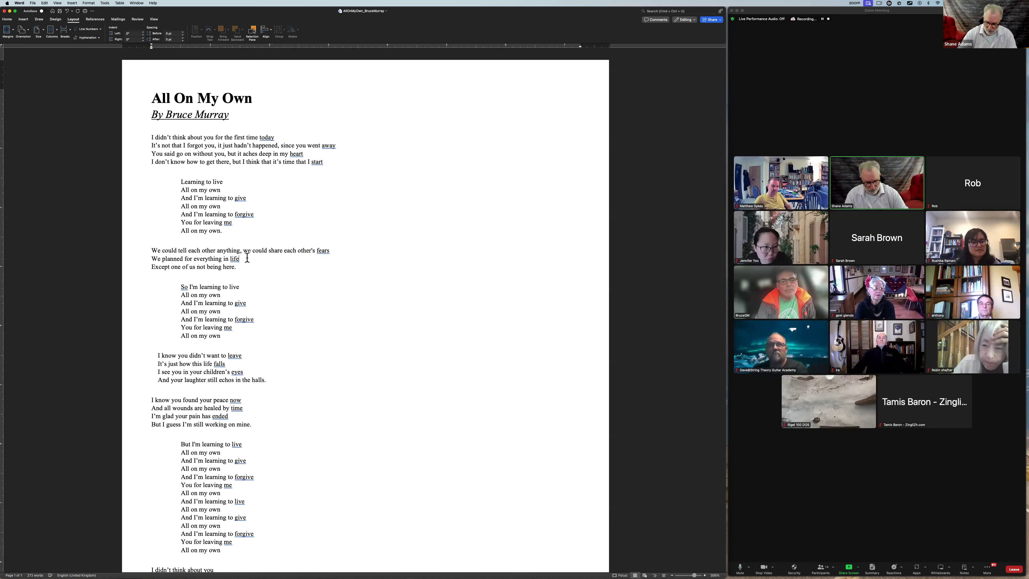
Join the 'Except' line onto the 'life' line with a comma, lowercasing 'except'
{"action": "key", "text": "Delete"}
{"action": "type", "text": ","}
{"action": "key", "text": "Delete"}
{"action": "type", "text": "e"}
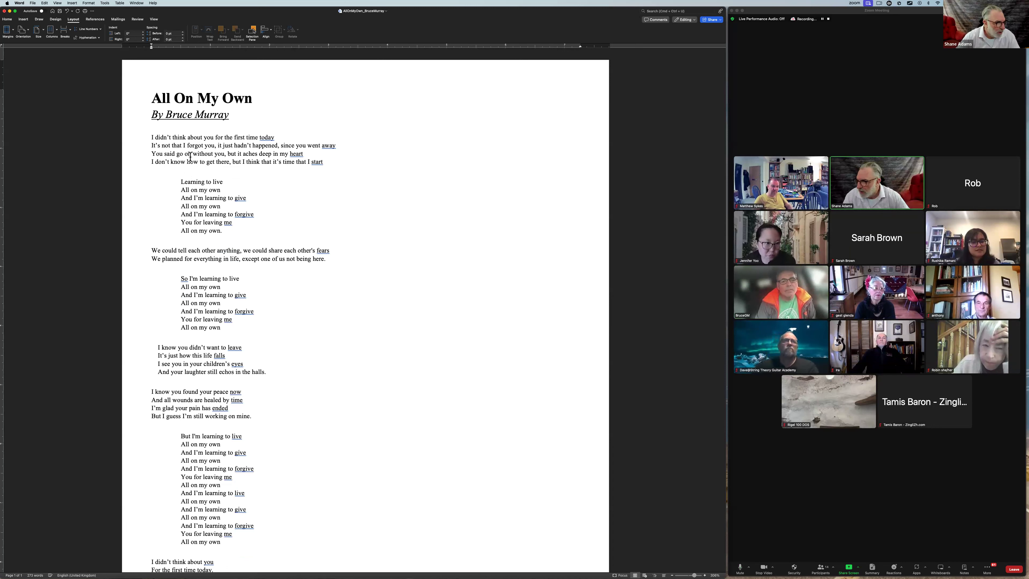
Condense the first chorus to four lines by joining the 'All on my own' lines and fixing 'you'
{"action": "left_click", "coordinate": [222, 181]}
{"action": "key", "text": "Delete"}
{"action": "key", "text": "Delete"}
{"action": "type", "text": "all on my own"}
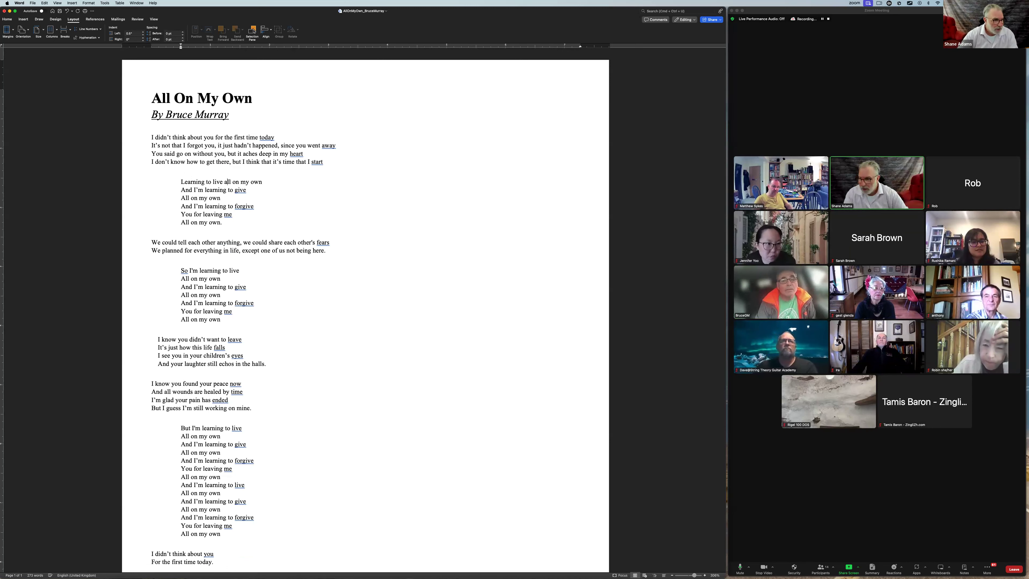
{"action": "left_click", "coordinate": [251, 192]}
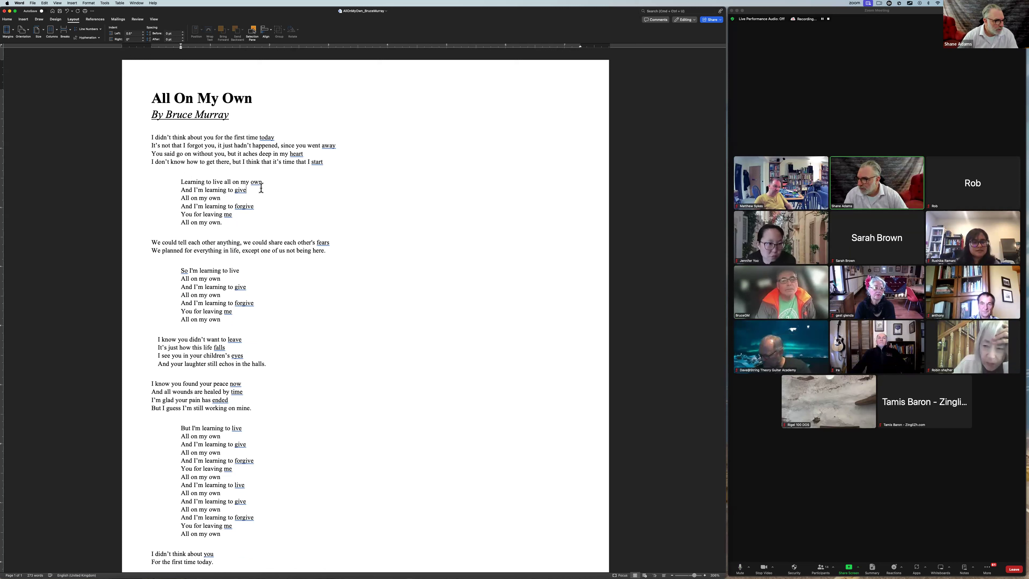
{"action": "key", "text": "Delete"}
{"action": "key", "text": "Delete"}
{"action": "type", "text": "all on my own"}
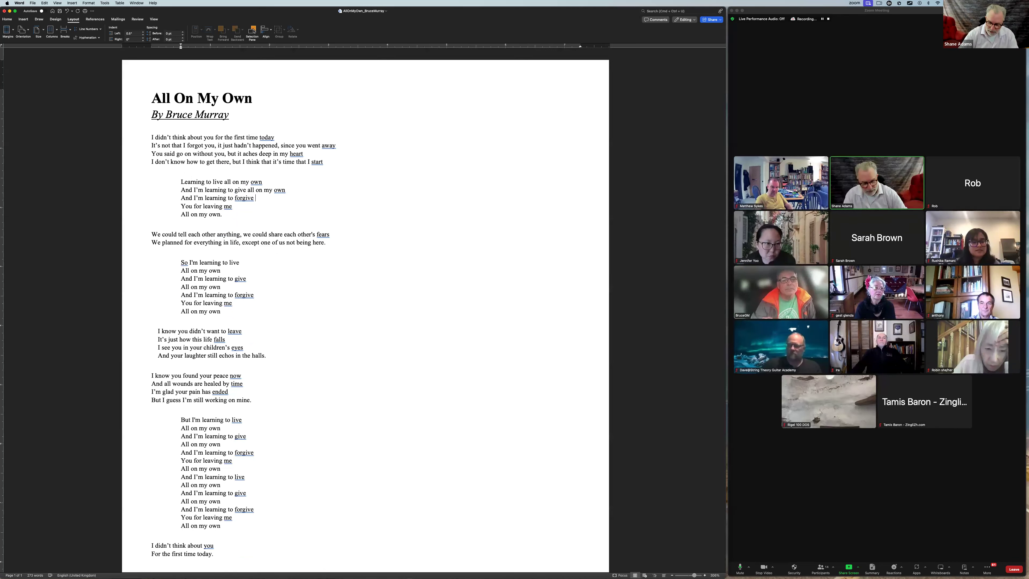
{"action": "key", "text": "Delete"}
{"action": "key", "text": "Delete"}
{"action": "type", "text": "you for leaving me"}
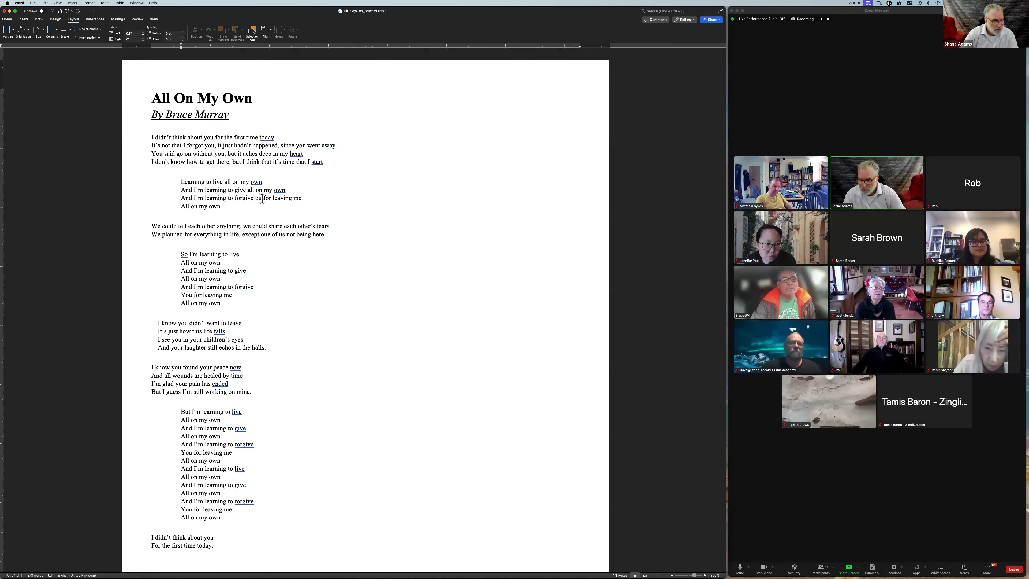
{"action": "type", "text": "y"}
{"action": "left_click", "coordinate": [313, 196]}
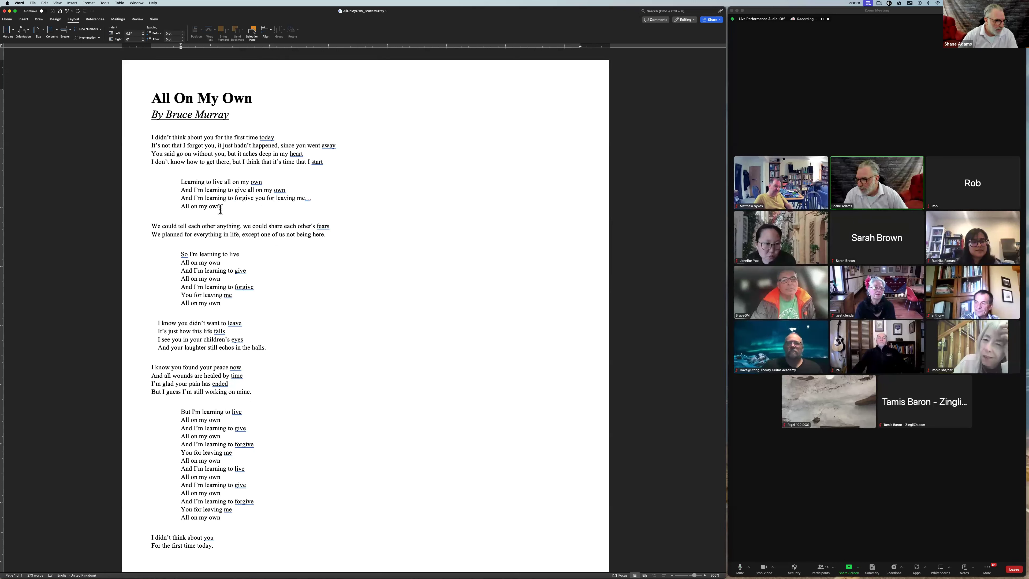
Replace the old second chorus with the condensed four-line first chorus
{"action": "left_click_drag", "start_coordinate": [231, 206], "coordinate": [174, 184]}
{"action": "key", "text": "super+c"}
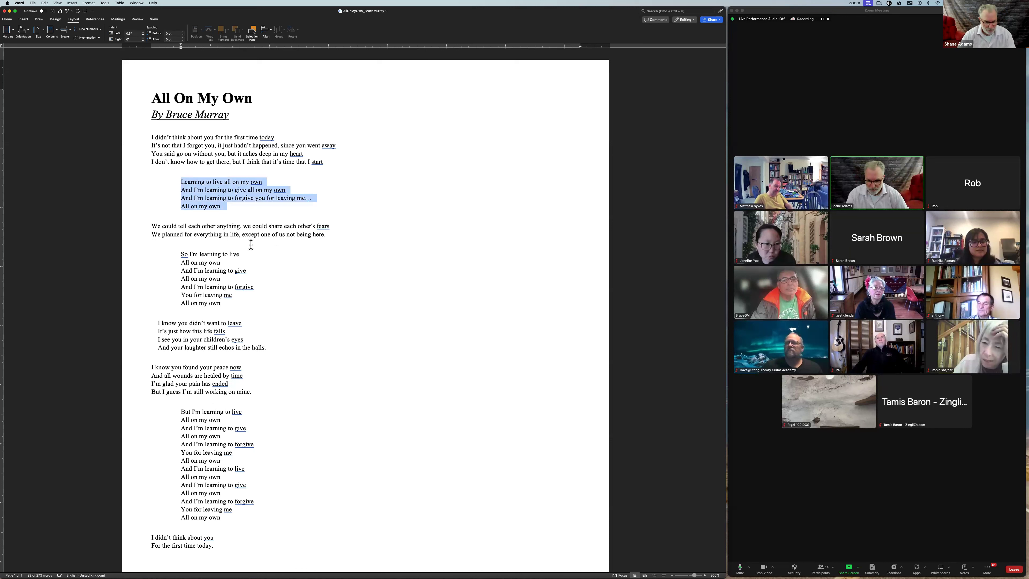
{"action": "mouse_move", "coordinate": [225, 304]}
{"action": "left_mouse_down"}
{"action": "mouse_move", "coordinate": [178, 271]}
{"action": "mouse_move", "coordinate": [174, 254]}
{"action": "left_mouse_up"}
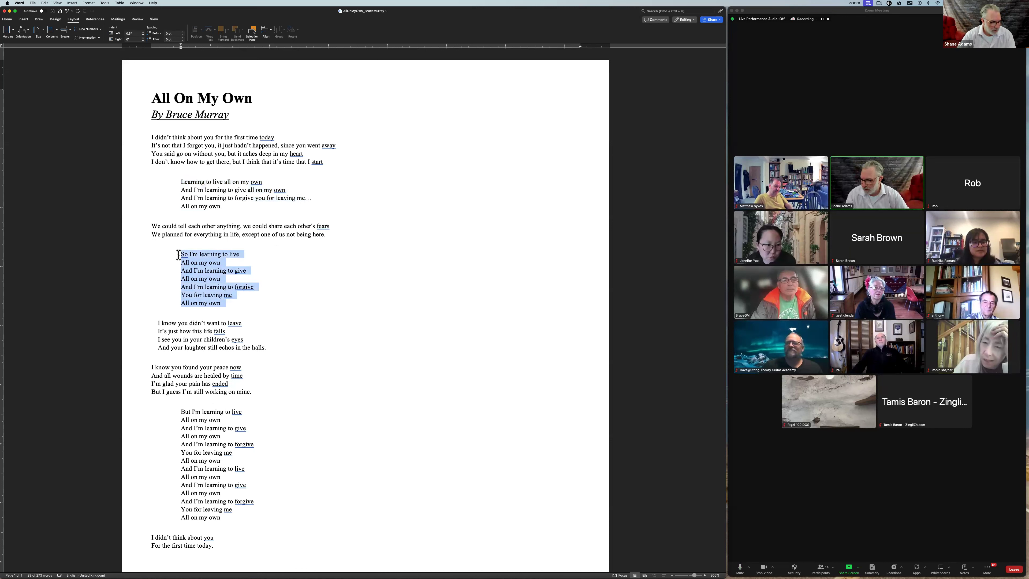
{"action": "key", "text": "super+v"}
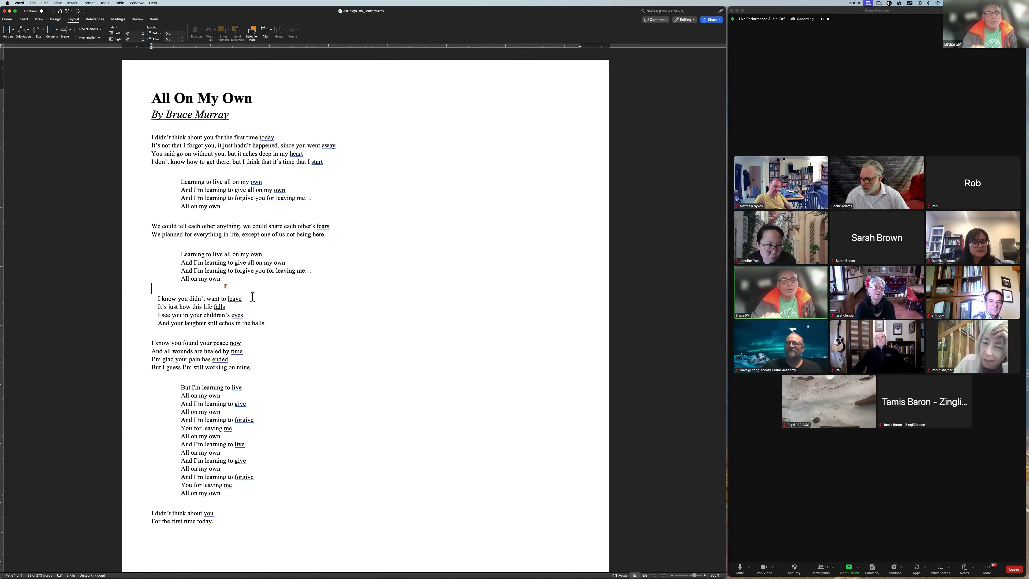
Merge the 'didn't want to leave' bridge into two lines, joining the 'falls' and 'laughter' lines
{"action": "left_click", "coordinate": [301, 295]}
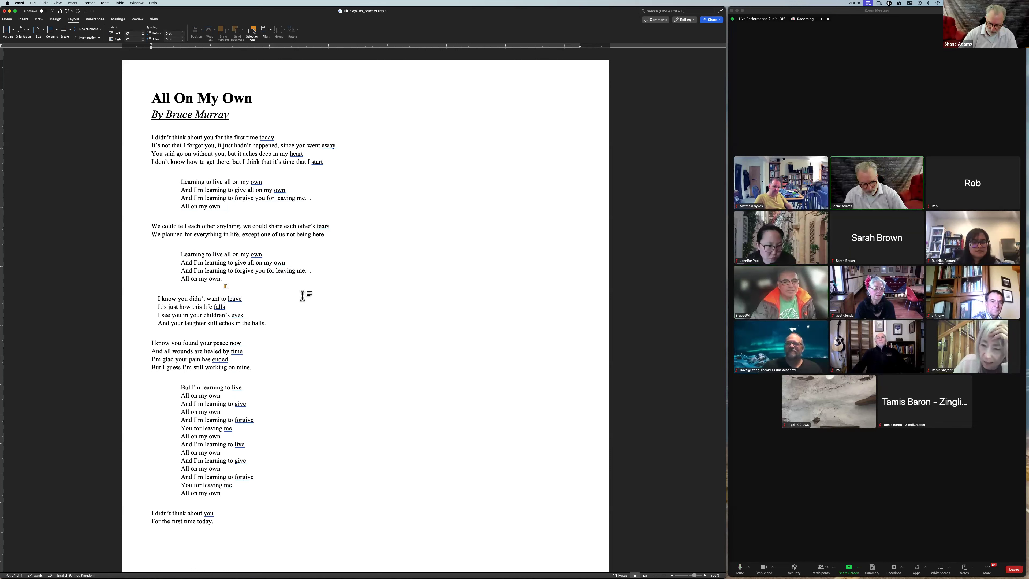
{"action": "key", "text": "Delete"}
{"action": "type", "text": ", i"}
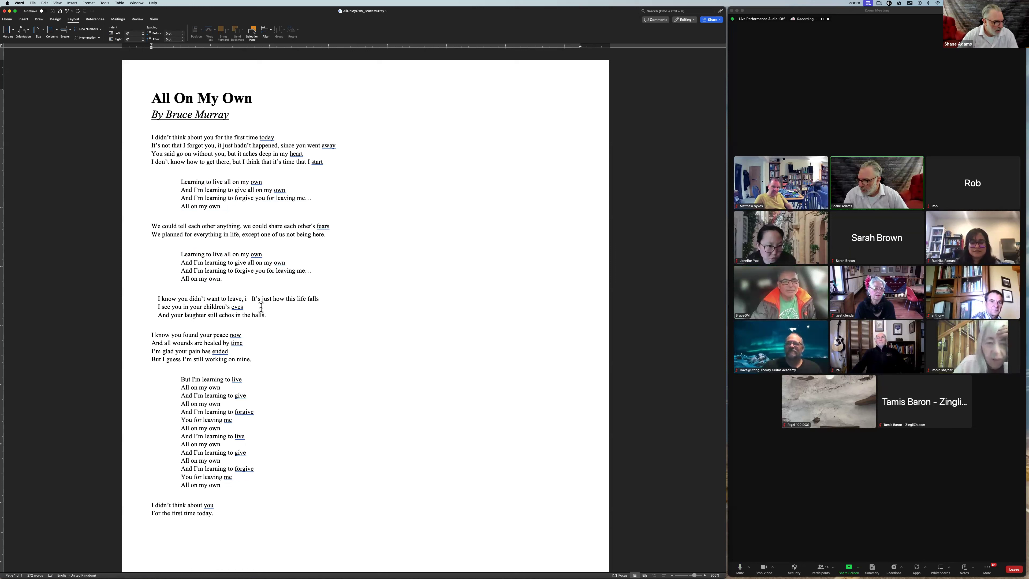
{"action": "left_click", "coordinate": [261, 307]}
{"action": "key", "text": "Delete"}
{"action": "type", "text": "a"}
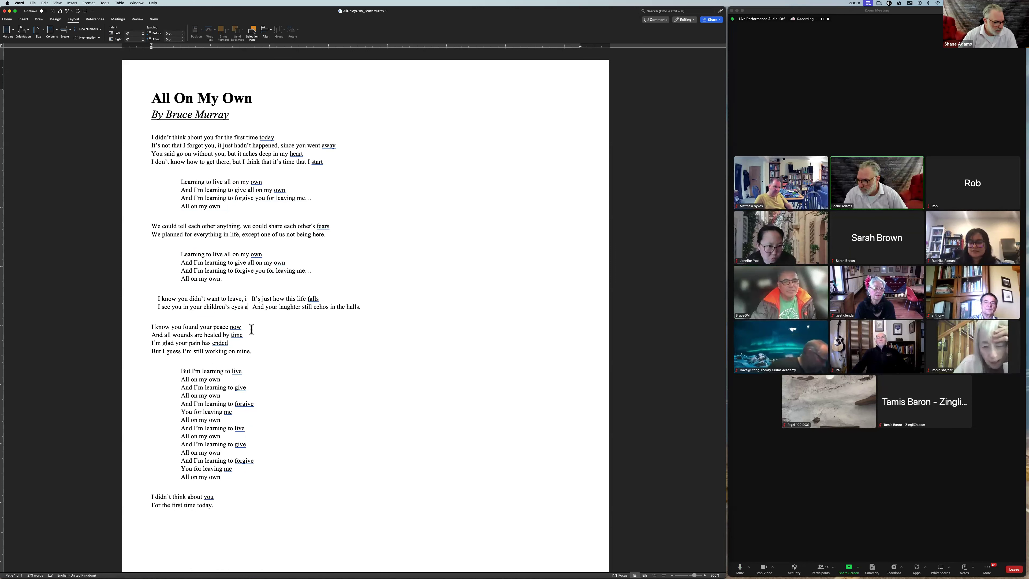
Merge the 'found your peace' verse into two lines, joining 'And all wounds' and 'But I guess'
{"action": "left_click", "coordinate": [252, 329]}
{"action": "key", "text": "Delete"}
{"action": "key", "text": "Delete"}
{"action": "type", "text": "a"}
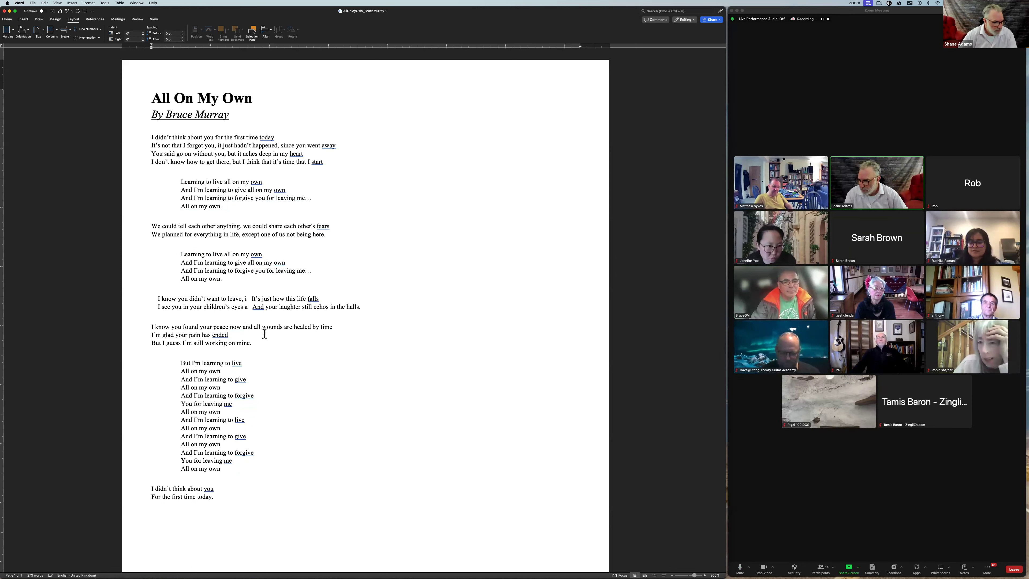
{"action": "key", "text": "Delete"}
{"action": "key", "text": "Delete"}
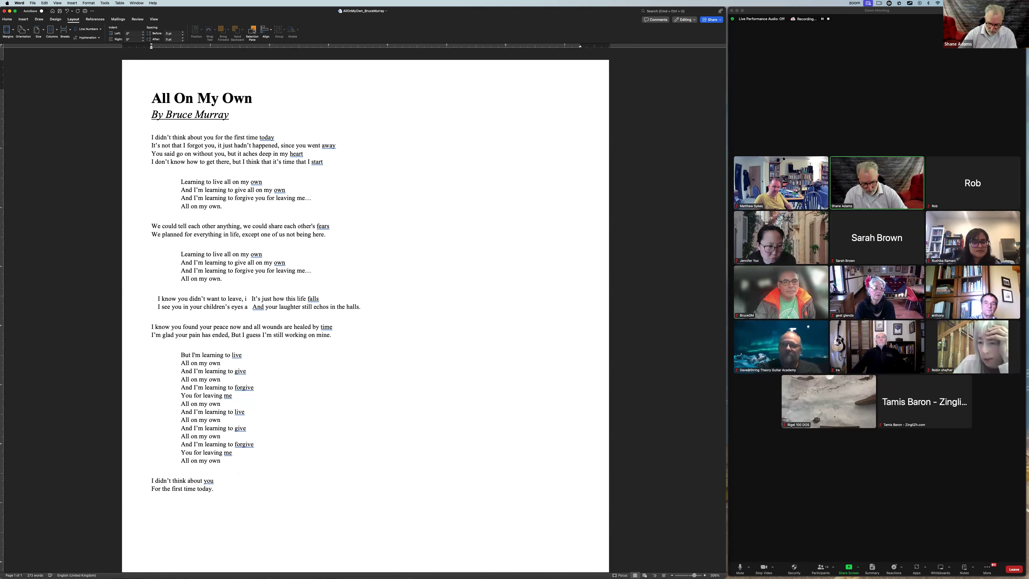
{"action": "type", "text": ", b"}
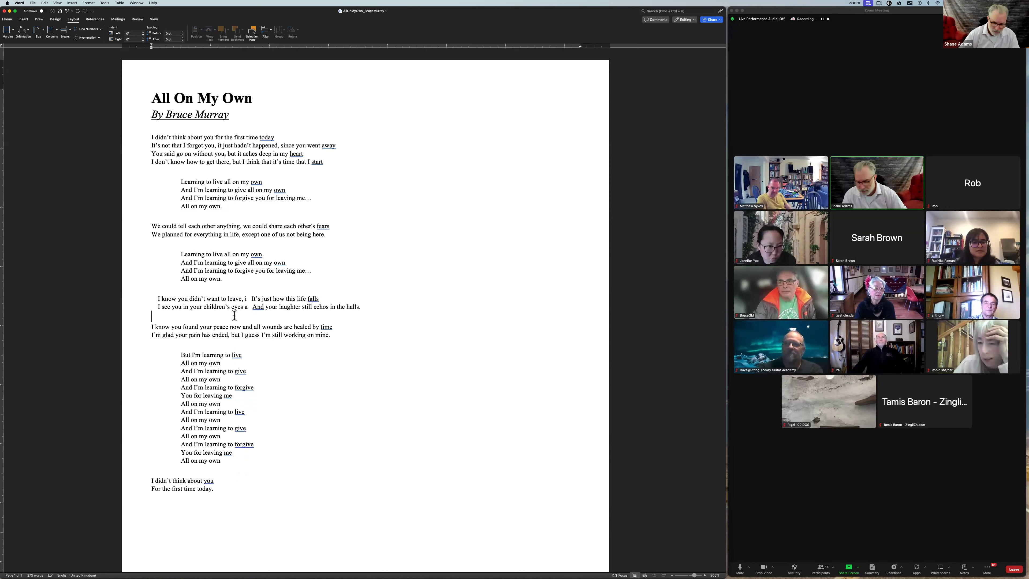
Remove the empty paragraph after the bridge, leaving the 'forgive you for leaving me' chorus unchanged
{"action": "key", "text": "Delete"}
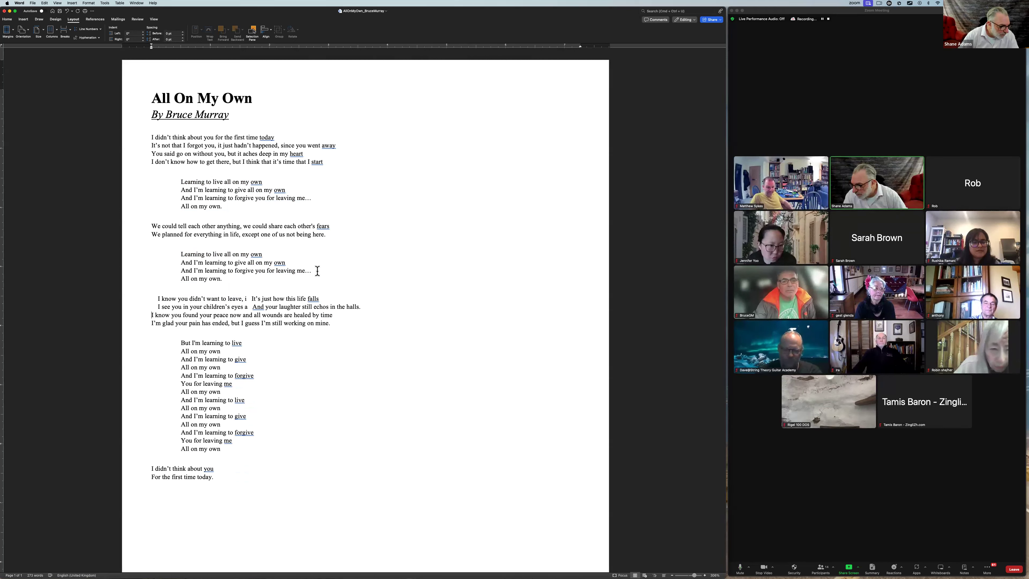
{"action": "left_click_drag", "start_coordinate": [317, 271], "coordinate": [160, 269]}
{"action": "left_click", "coordinate": [152, 288]}
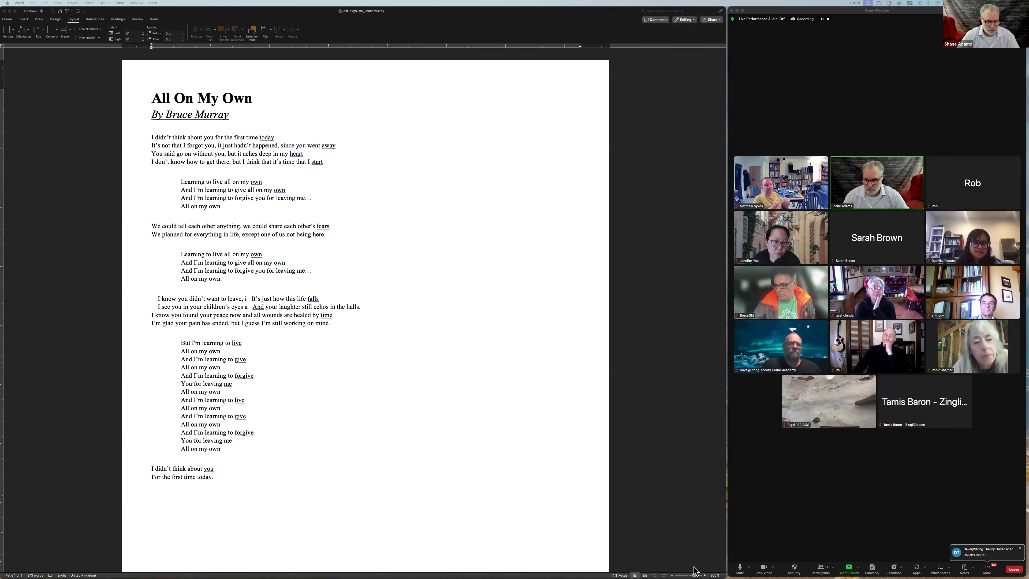
Remove the leading indent from the 'I know you didn't want to leave' and 'I see you in your children's eyes' lines
{"action": "left_click", "coordinate": [695, 575]}
{"action": "left_click_drag", "start_coordinate": [695, 567], "coordinate": [696, 567]}
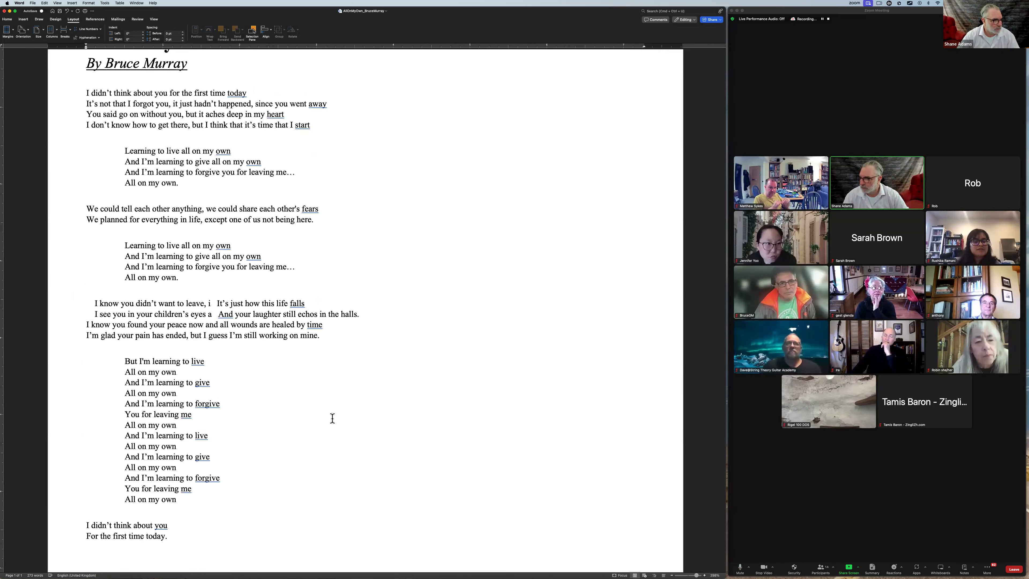
{"action": "left_click", "coordinate": [77, 295]}
{"action": "left_click", "coordinate": [94, 303]}
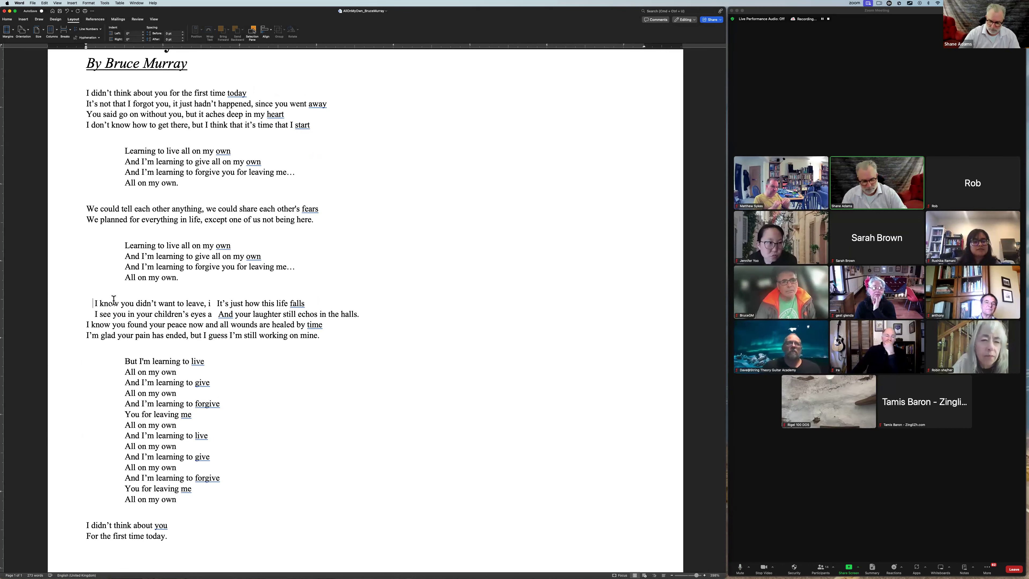
{"action": "key", "text": "BackSpace"}
{"action": "key", "text": "BackSpace"}
{"action": "key", "text": "BackSpace"}
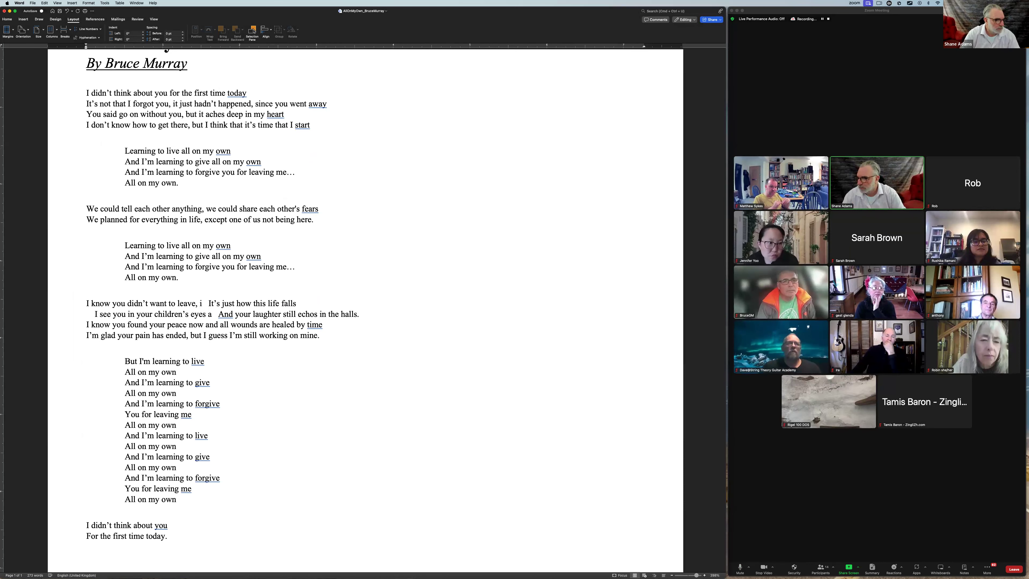
{"action": "scroll", "coordinate": [94, 302], "scroll_direction": "down", "scroll_amount": 1}
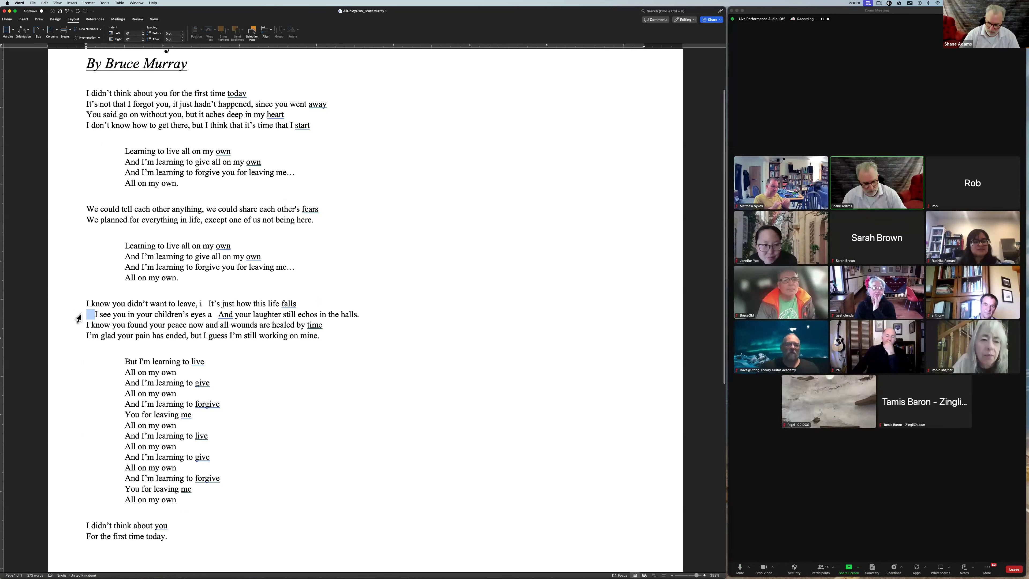
{"action": "key", "text": "BackSpace"}
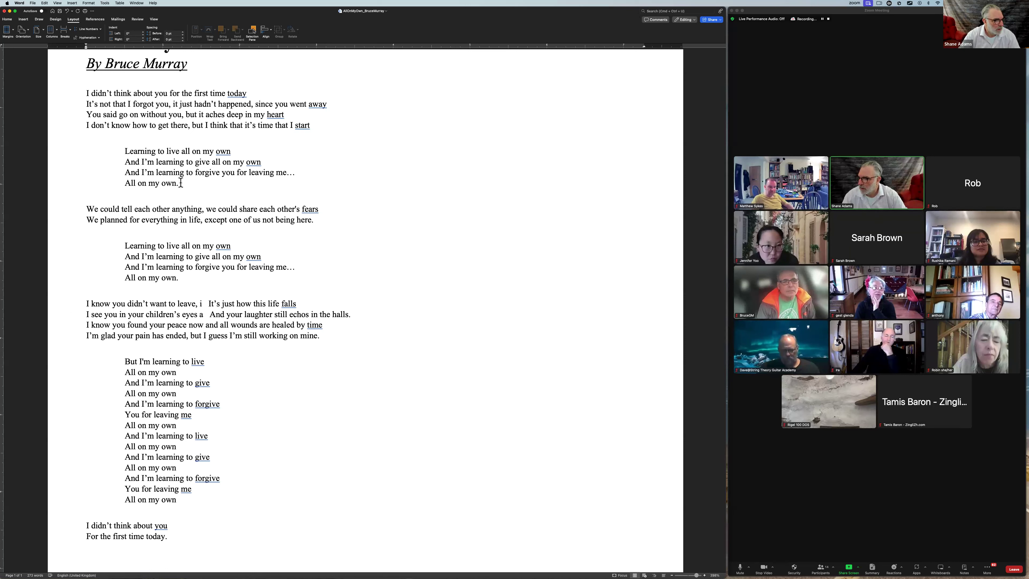
Paste the four-line first chorus twice over the long repeated ending lines
{"action": "mouse_move", "coordinate": [180, 183]}
{"action": "left_mouse_down"}
{"action": "mouse_move", "coordinate": [128, 177]}
{"action": "mouse_move", "coordinate": [124, 155]}
{"action": "left_mouse_up"}
{"action": "key", "text": "cmd+v"}
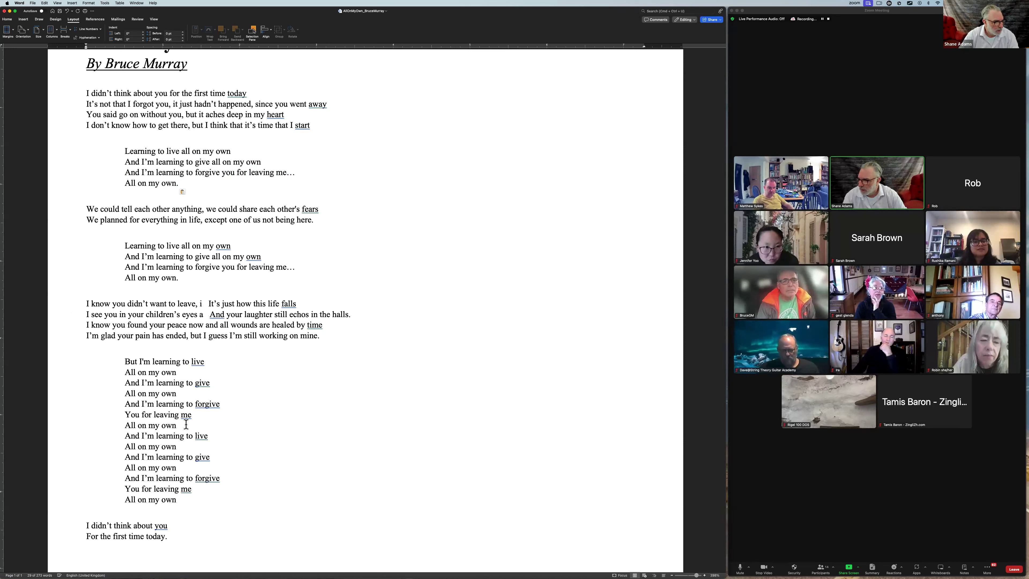
{"action": "mouse_move", "coordinate": [186, 424]}
{"action": "left_mouse_down"}
{"action": "mouse_move", "coordinate": [100, 413]}
{"action": "mouse_move", "coordinate": [104, 364]}
{"action": "left_mouse_up"}
{"action": "key", "text": "cmd+v"}
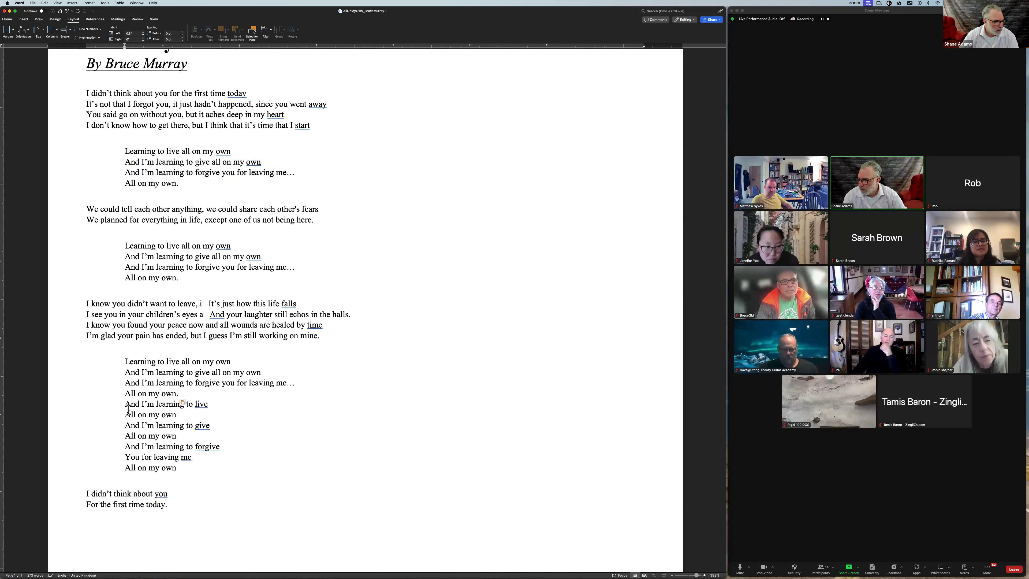
{"action": "mouse_move", "coordinate": [125, 405]}
{"action": "left_mouse_down"}
{"action": "mouse_move", "coordinate": [131, 466]}
{"action": "mouse_move", "coordinate": [222, 475]}
{"action": "left_mouse_up"}
{"action": "key", "text": "cmd+v"}
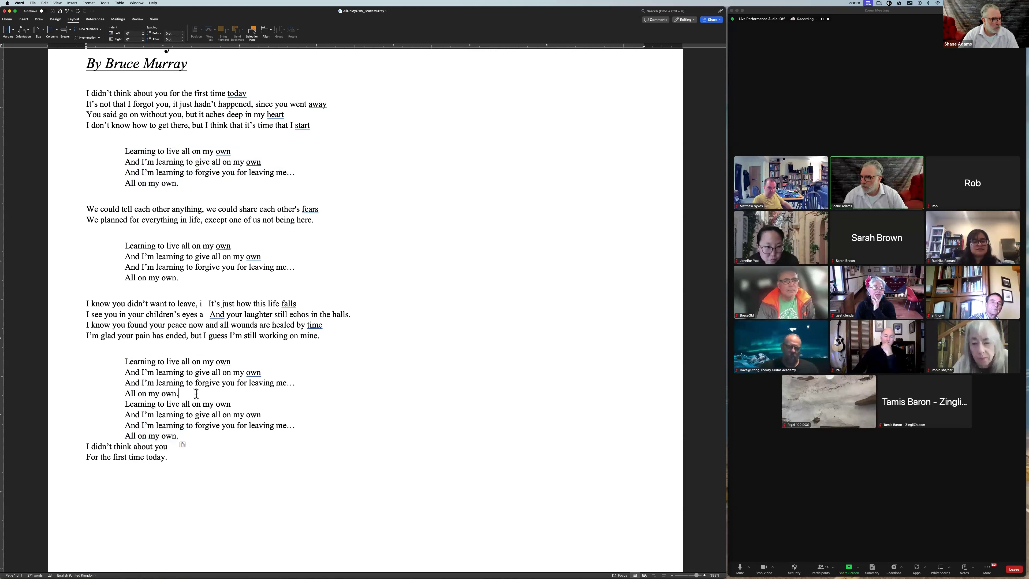
Add blank lines around the closing chorus and merge 'I didn't think about you for the first time today.'
{"action": "key", "text": "Return"}
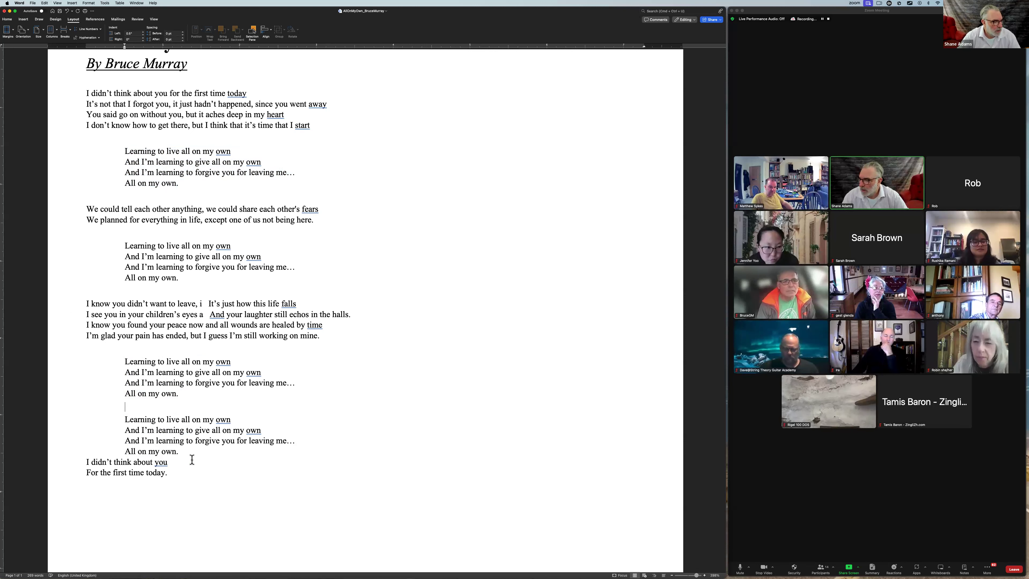
{"action": "left_click", "coordinate": [86, 462]}
{"action": "key", "text": "Return"}
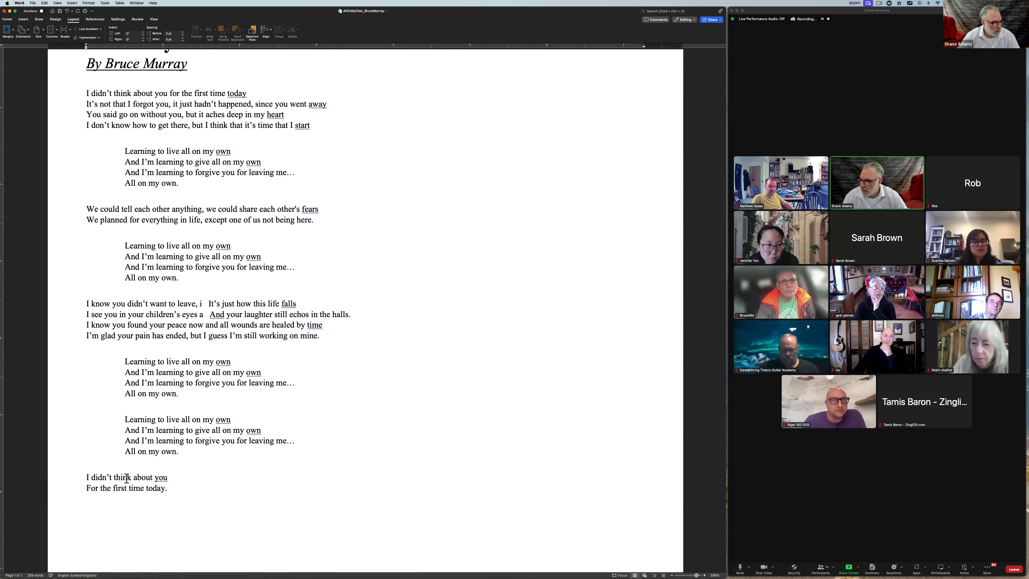
{"action": "key", "text": "BackSpace"}
{"action": "key", "text": "Delete"}
{"action": "type", "text": "for the first time today."}
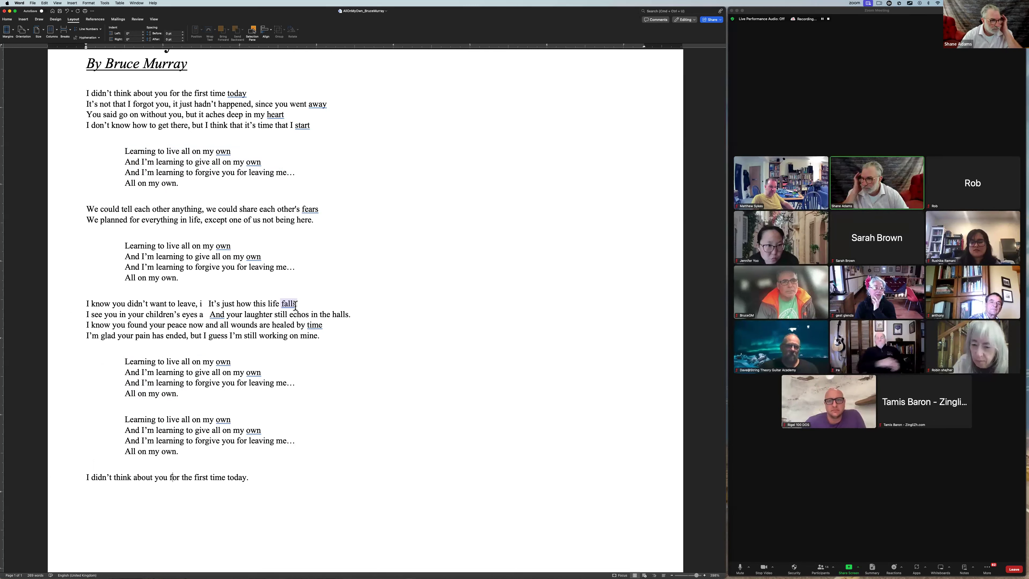
{"action": "left_click", "coordinate": [131, 137]}
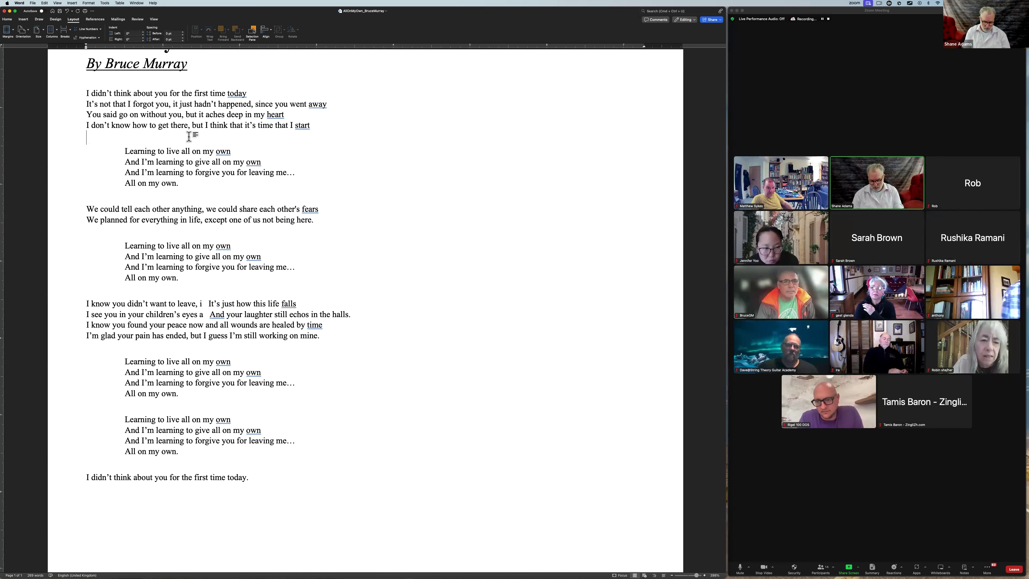
{"action": "left_click", "coordinate": [189, 137]}
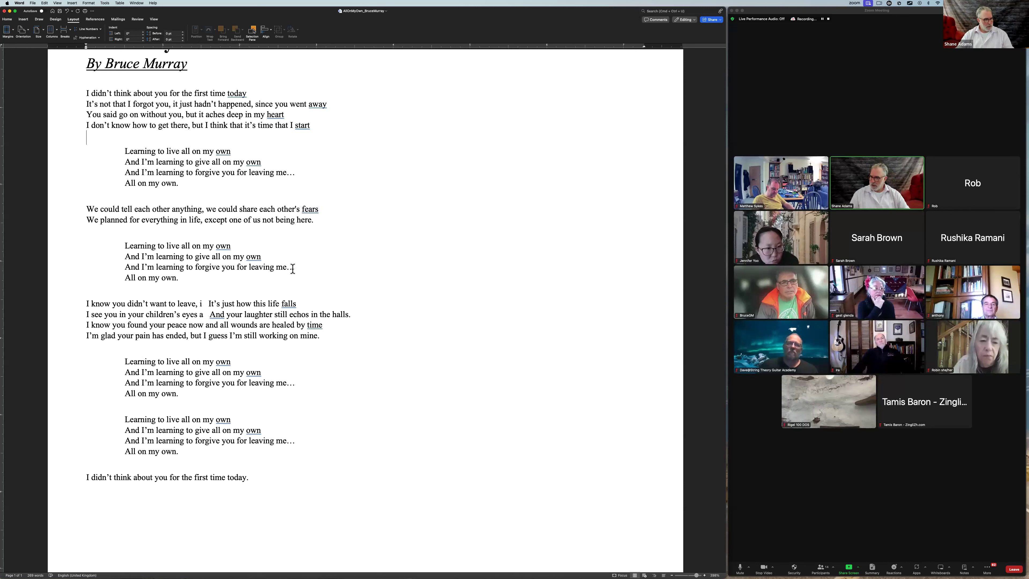
In all four choruses, delete the ellipsis and line break so 'leaving me all on my own' is one line
{"action": "left_click_drag", "start_coordinate": [286, 268], "coordinate": [297, 269]}
{"action": "key", "text": "Delete"}
{"action": "key", "text": "Delete"}
{"action": "key", "text": "Delete"}
{"action": "type", "text": "all on my own."}
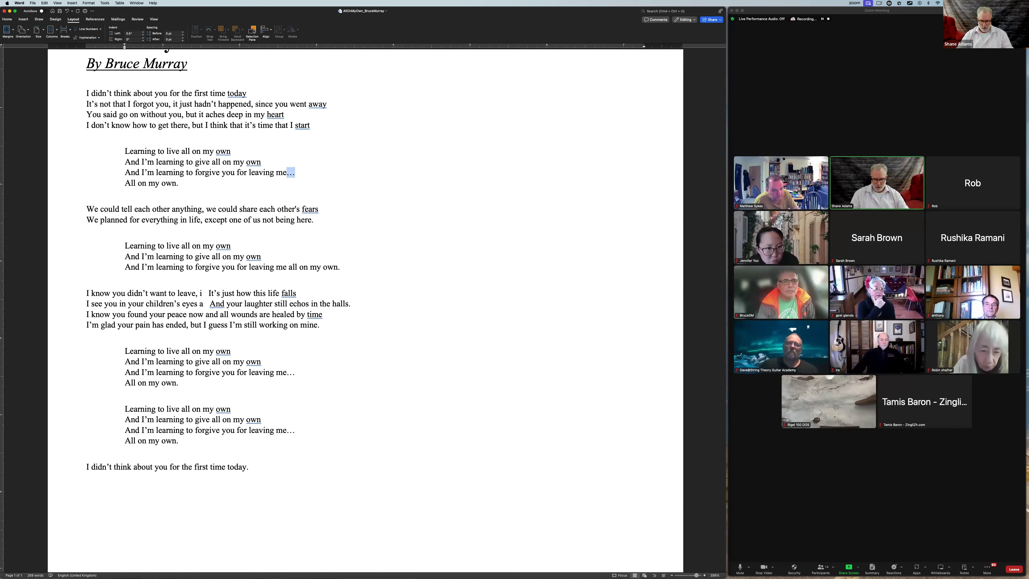
{"action": "key", "text": "Delete"}
{"action": "key", "text": "Delete"}
{"action": "key", "text": "Delete"}
{"action": "type", "text": "all on my own."}
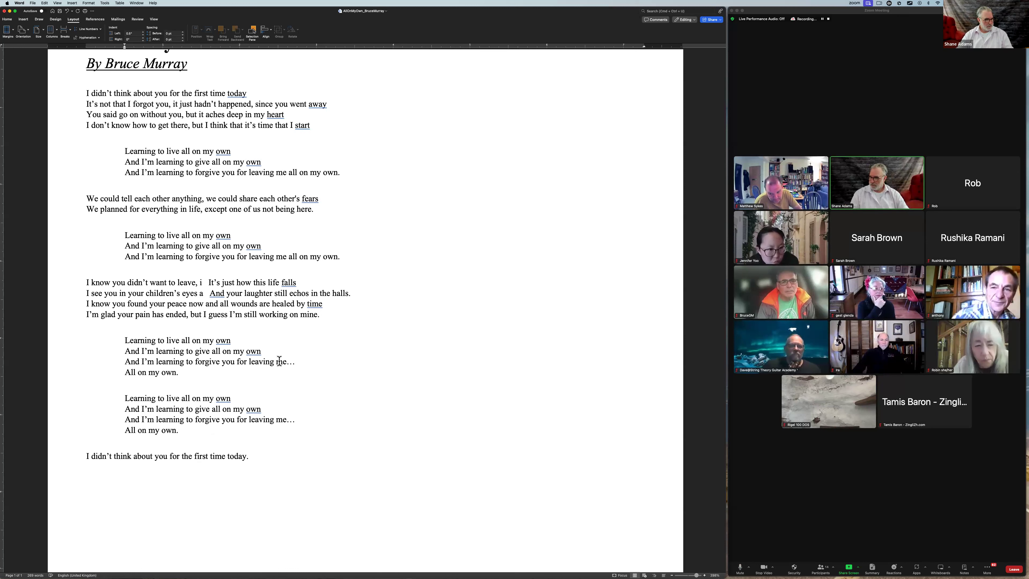
{"action": "left_click_drag", "start_coordinate": [286, 362], "coordinate": [295, 362]}
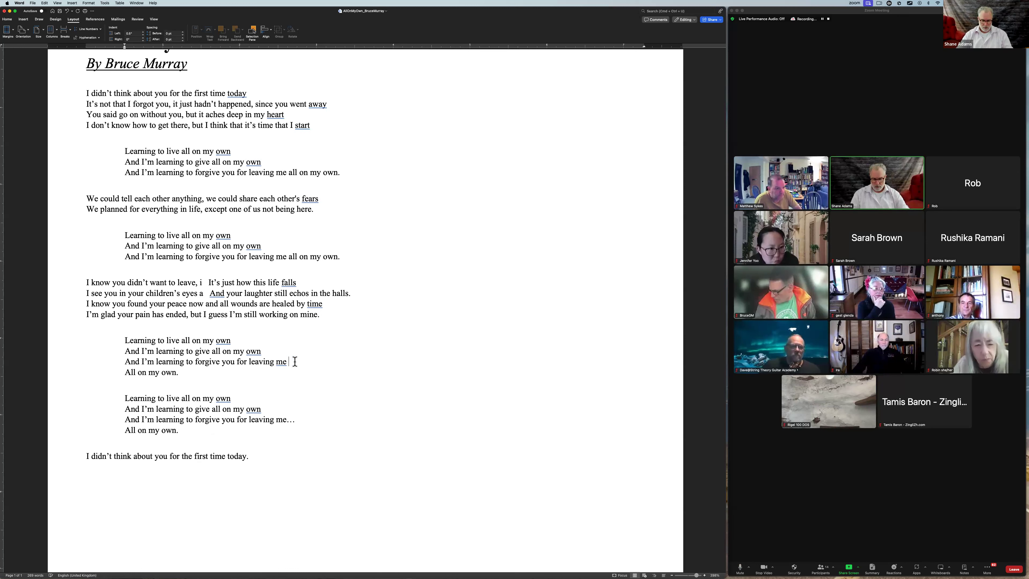
{"action": "key", "text": "Delete"}
{"action": "key", "text": "Delete"}
{"action": "key", "text": "Delete"}
{"action": "type", "text": "all on my own."}
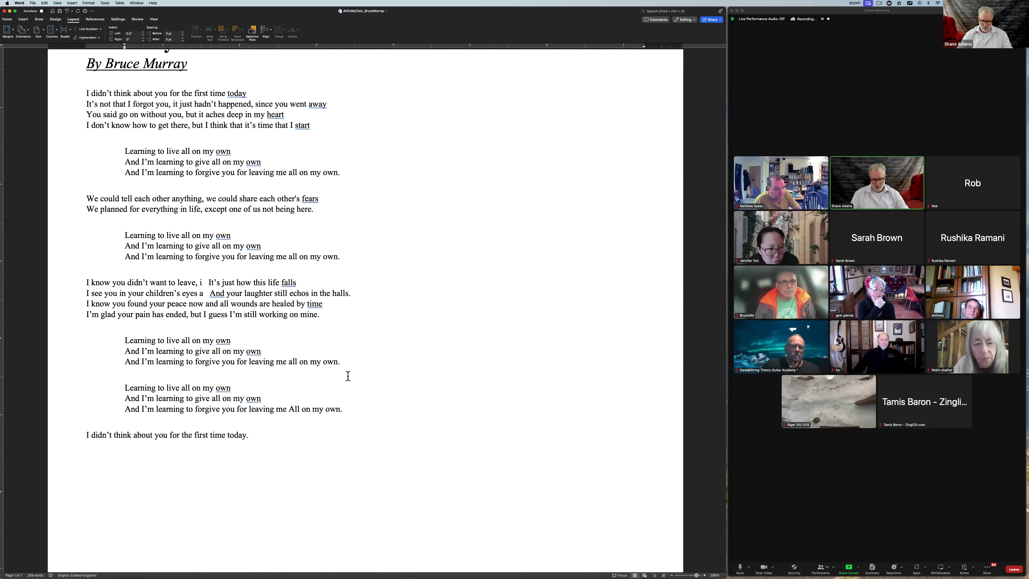
{"action": "key", "text": "BackSpace"}
{"action": "key", "text": "BackSpace"}
{"action": "key", "text": "Delete"}
{"action": "type", "text": "a"}
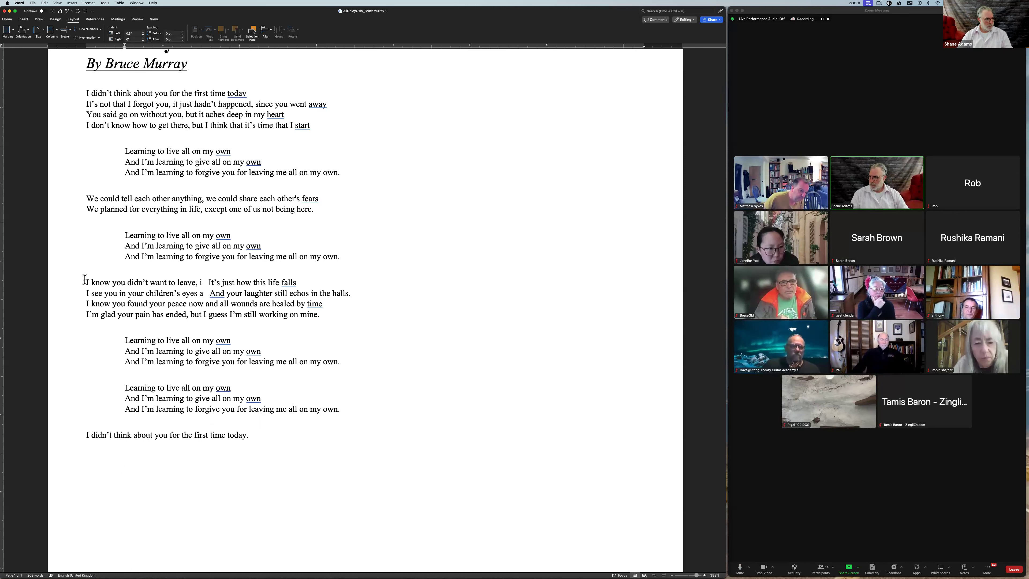
Indent the four-line bridge further with Tab and rejoin the split 'a nd' into 'and'
{"action": "left_click_drag", "start_coordinate": [85, 279], "coordinate": [85, 326]}
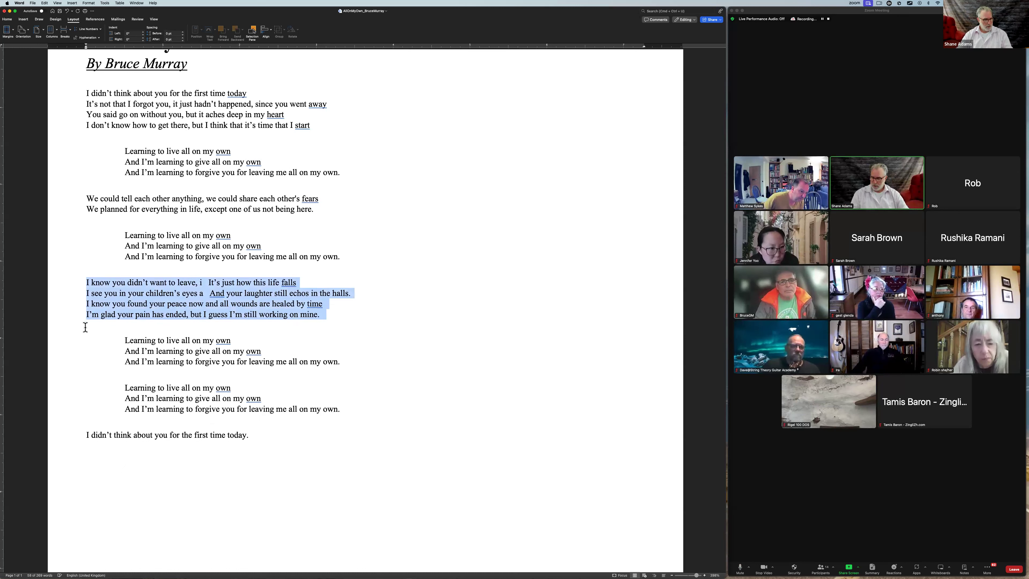
{"action": "key", "text": "Tab"}
{"action": "left_click", "coordinate": [520, 328]}
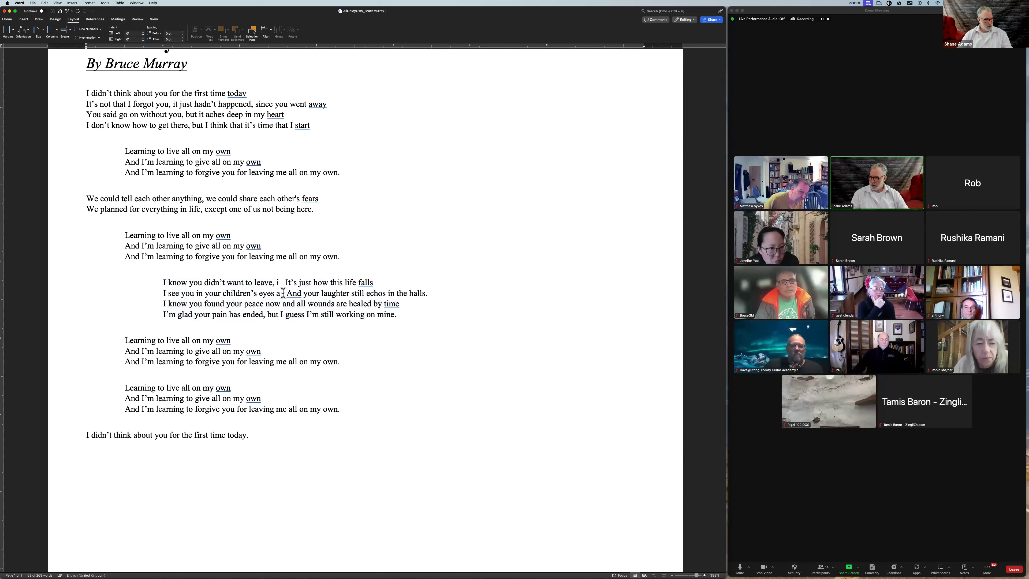
{"action": "key", "text": "BackSpace"}
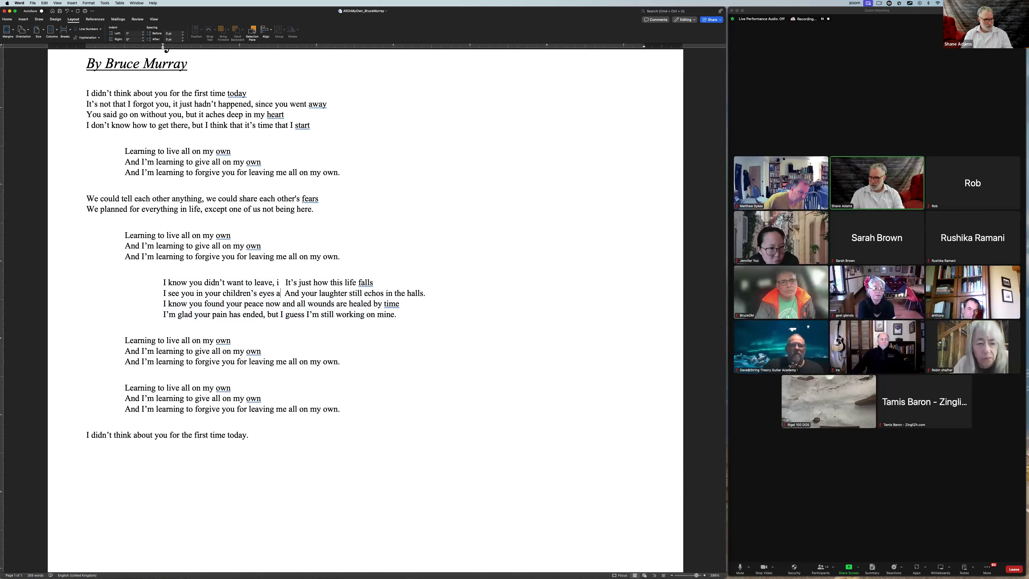
{"action": "key", "text": "BackSpace"}
{"action": "key", "text": "BackSpace"}
{"action": "key", "text": "BackSpace"}
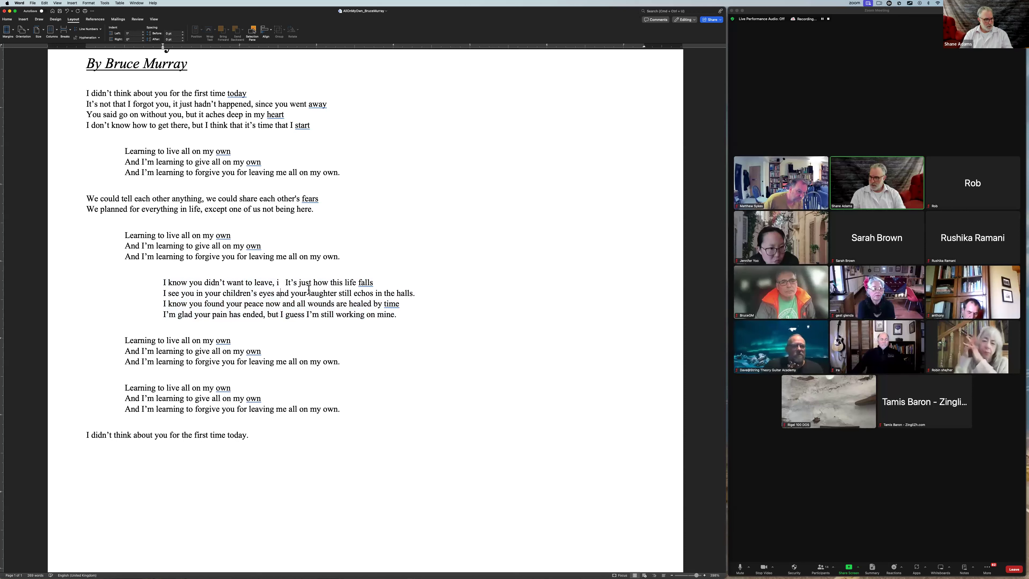
{"action": "key", "text": "BackSpace"}
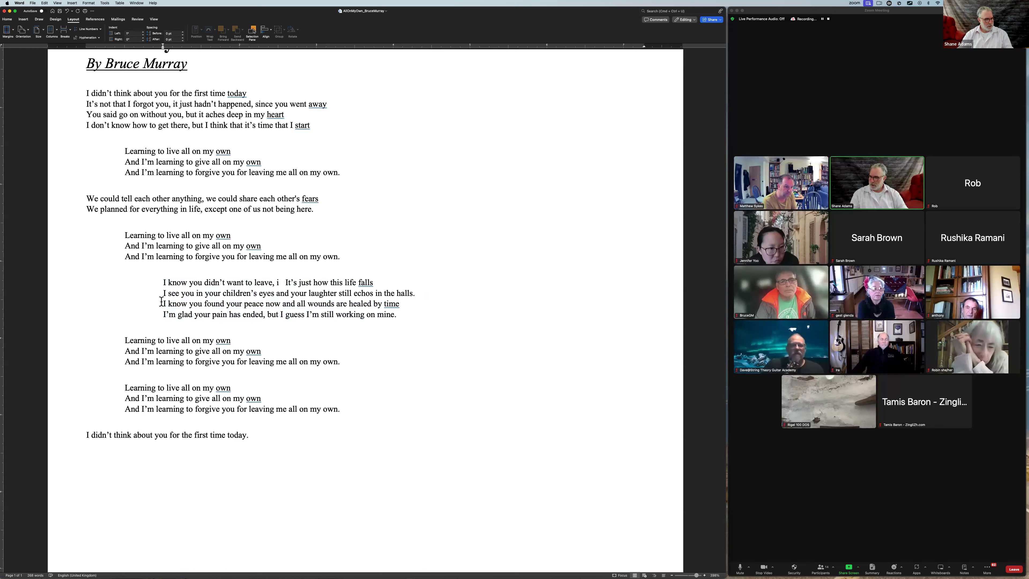
Move the bridge's last two lines flush left below a blank line and delete the period after 'halls'
{"action": "left_click", "coordinate": [163, 303]}
{"action": "key", "text": "Return"}
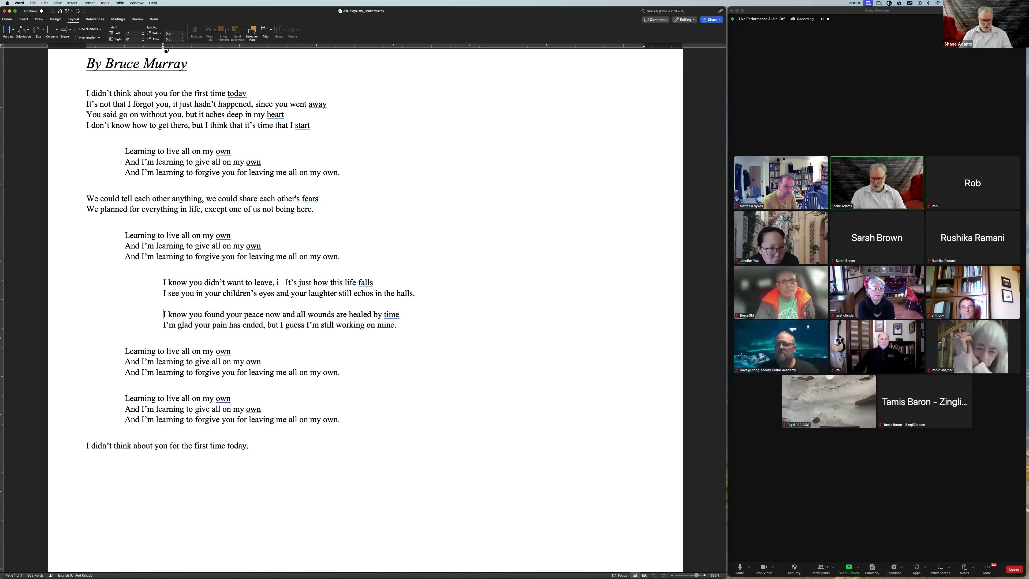
{"action": "key", "text": "BackSpace"}
{"action": "key", "text": "BackSpace"}
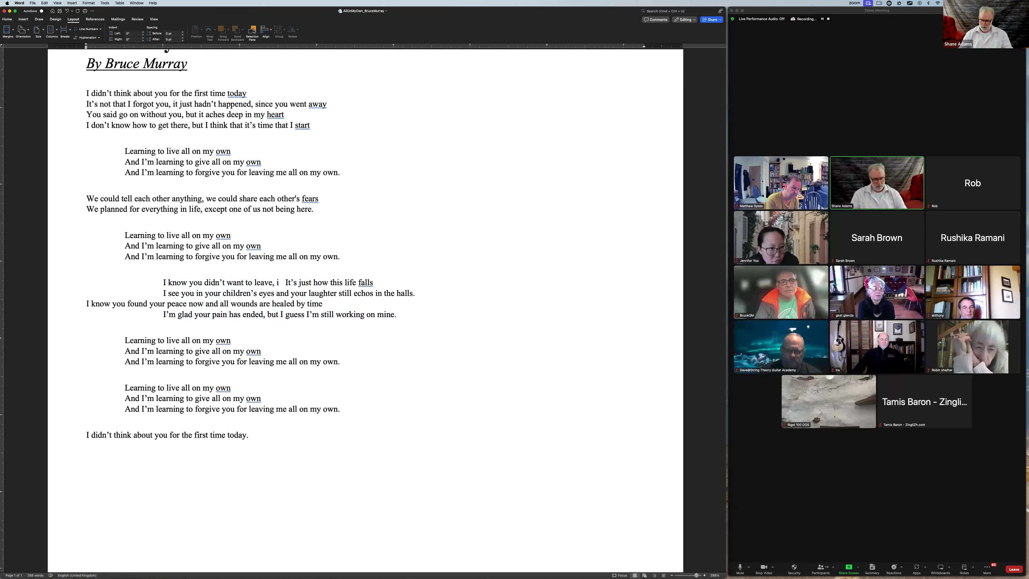
{"action": "key", "text": "BackSpace"}
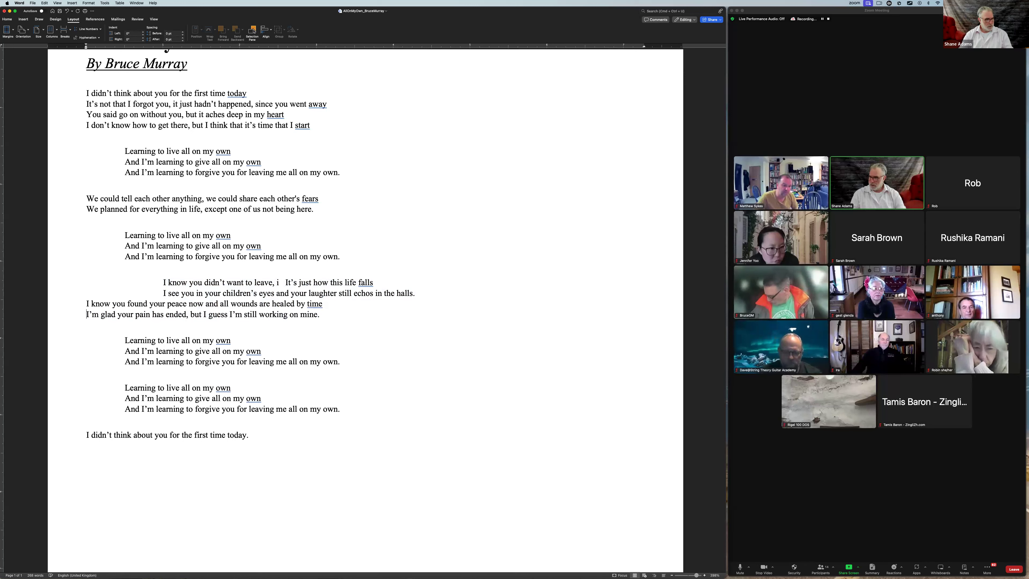
{"action": "left_click", "coordinate": [415, 293]}
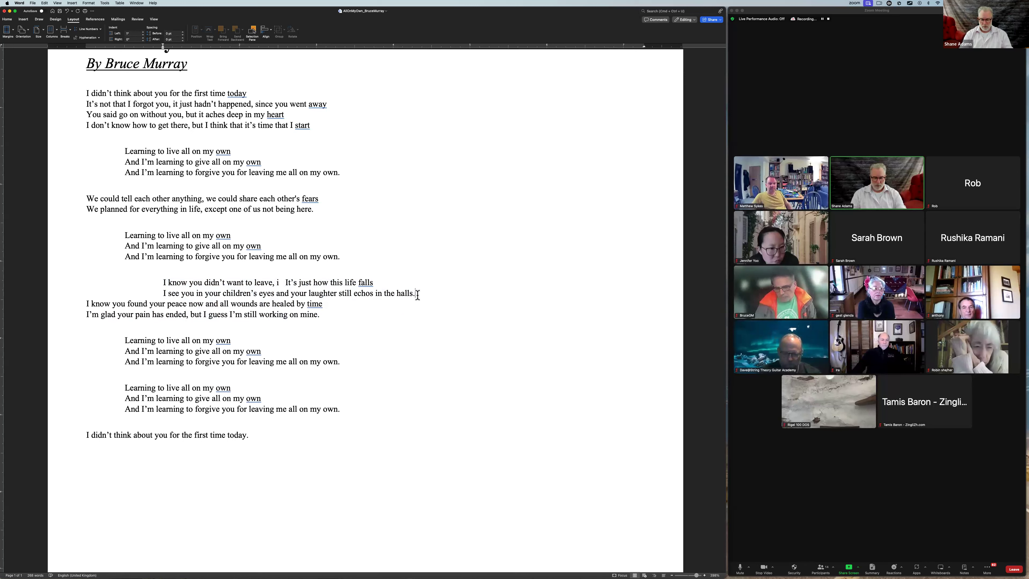
{"action": "key", "text": "BackSpace"}
{"action": "key", "text": "Return"}
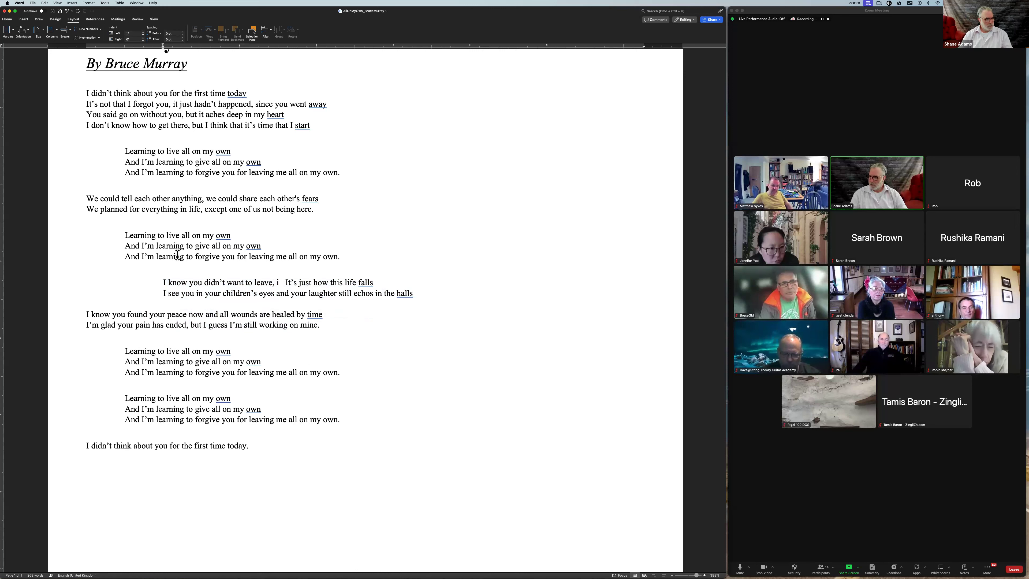
Set all the lyrics below the title to Single line spacing via Line Spacing Options
{"action": "mouse_move", "coordinate": [88, 83]}
{"action": "left_mouse_down"}
{"action": "mouse_move", "coordinate": [105, 241]}
{"action": "mouse_move", "coordinate": [114, 541]}
{"action": "left_mouse_up"}
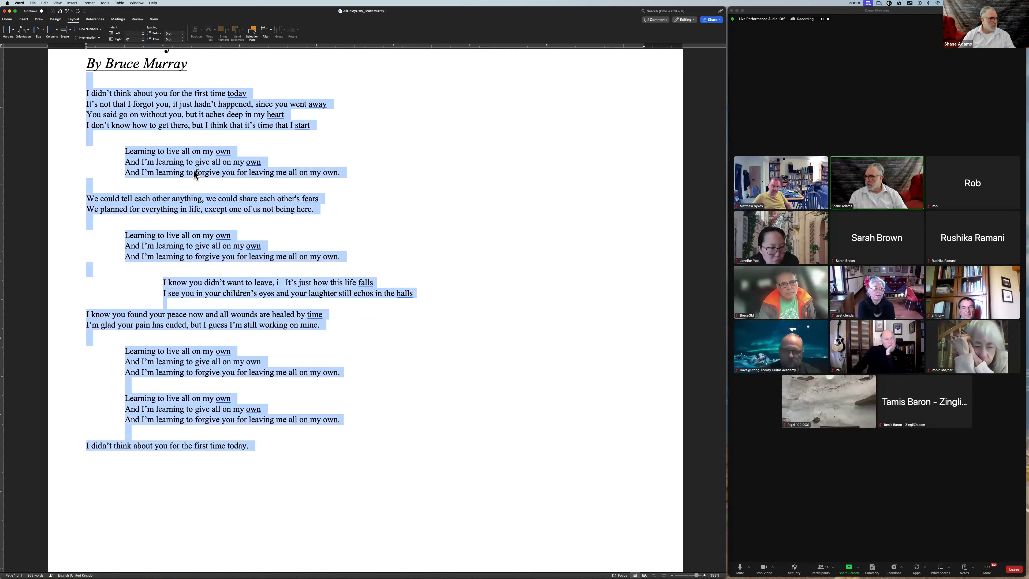
{"action": "left_click", "coordinate": [7, 20]}
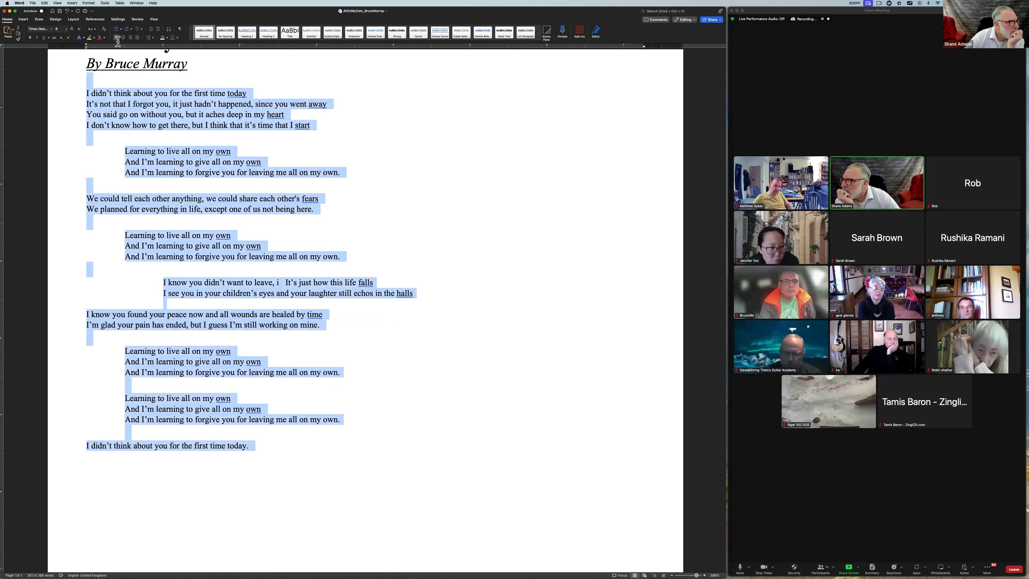
{"action": "left_click", "coordinate": [151, 38]}
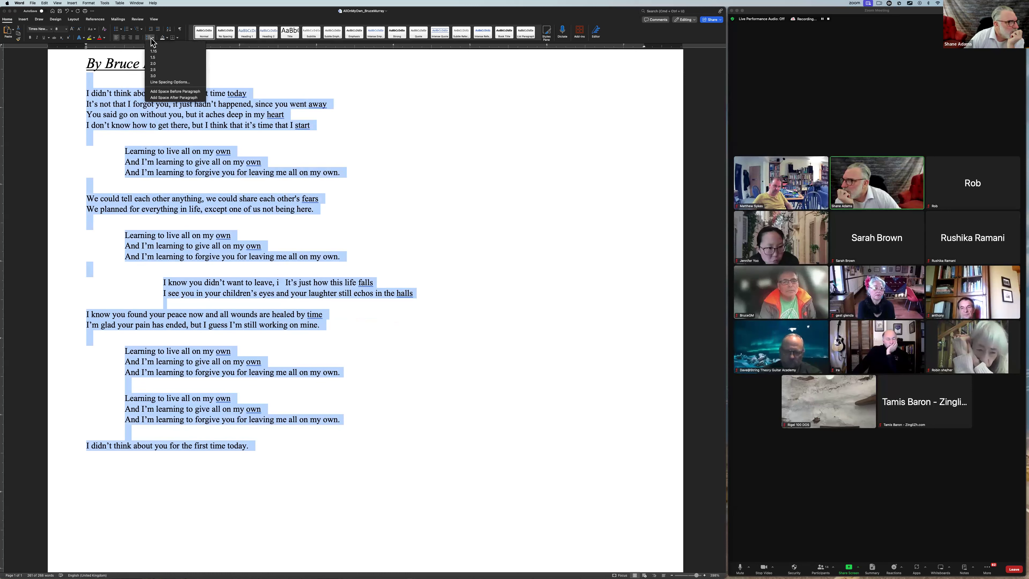
{"action": "left_click", "coordinate": [174, 82]}
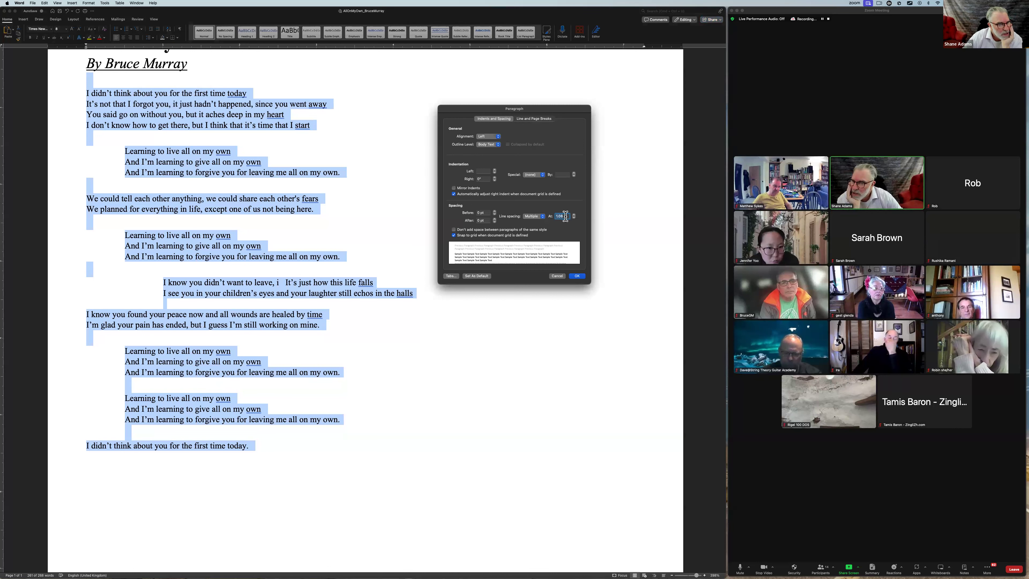
{"action": "left_click", "coordinate": [539, 216]}
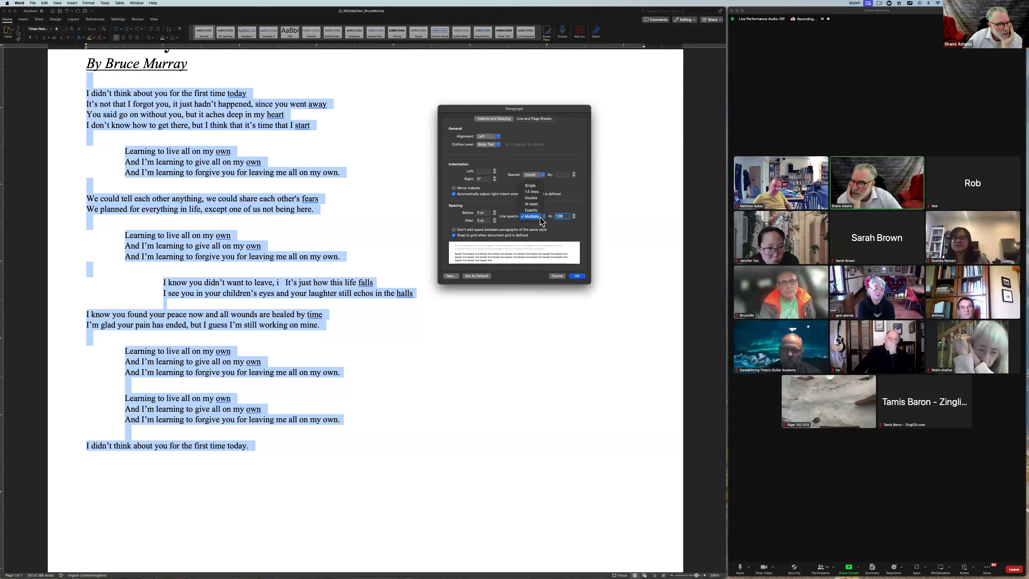
{"action": "left_click", "coordinate": [531, 185]}
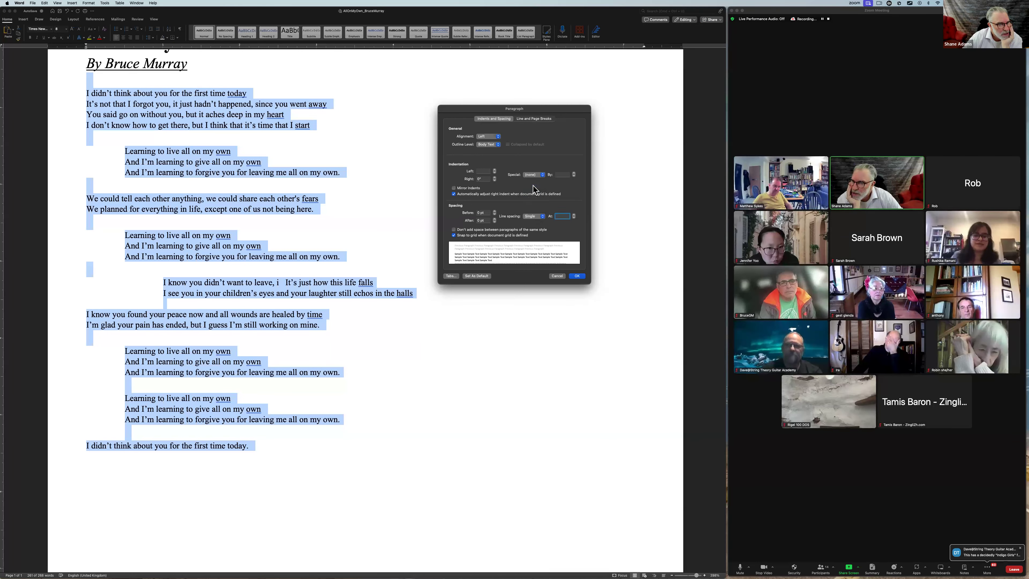
{"action": "left_click", "coordinate": [580, 278]}
{"action": "left_click", "coordinate": [542, 286]}
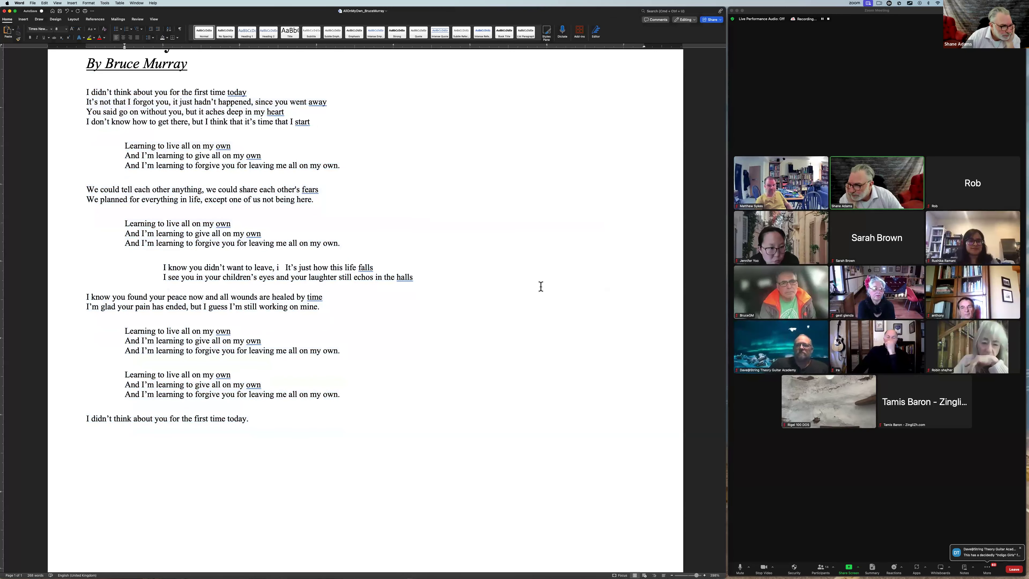
Delete the trailing period after 'mine' and after 'own' at the end of each chorus
{"action": "left_click", "coordinate": [333, 310]}
{"action": "key", "text": "BackSpace"}
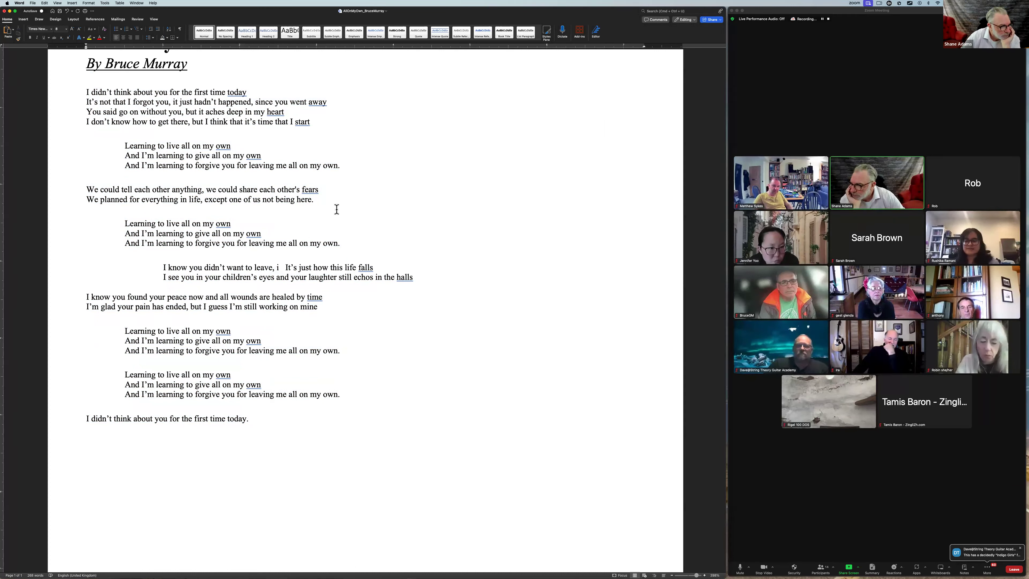
{"action": "left_click", "coordinate": [341, 164]}
{"action": "key", "text": "BackSpace"}
{"action": "left_click", "coordinate": [342, 243]}
{"action": "key", "text": "BackSpace"}
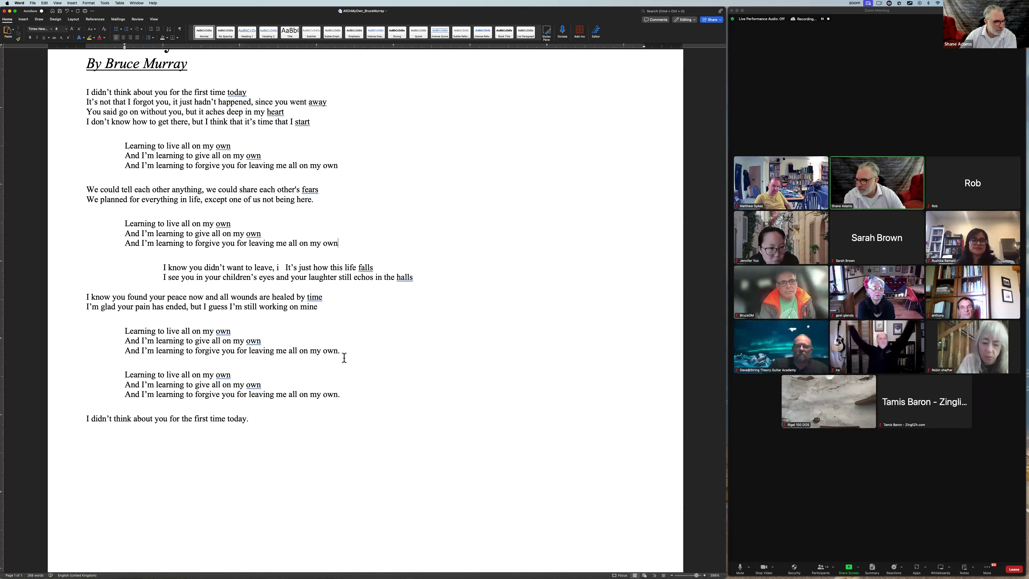
{"action": "left_click", "coordinate": [342, 351]}
{"action": "key", "text": "BackSpace"}
{"action": "left_click", "coordinate": [342, 395]}
{"action": "key", "text": "BackSpace"}
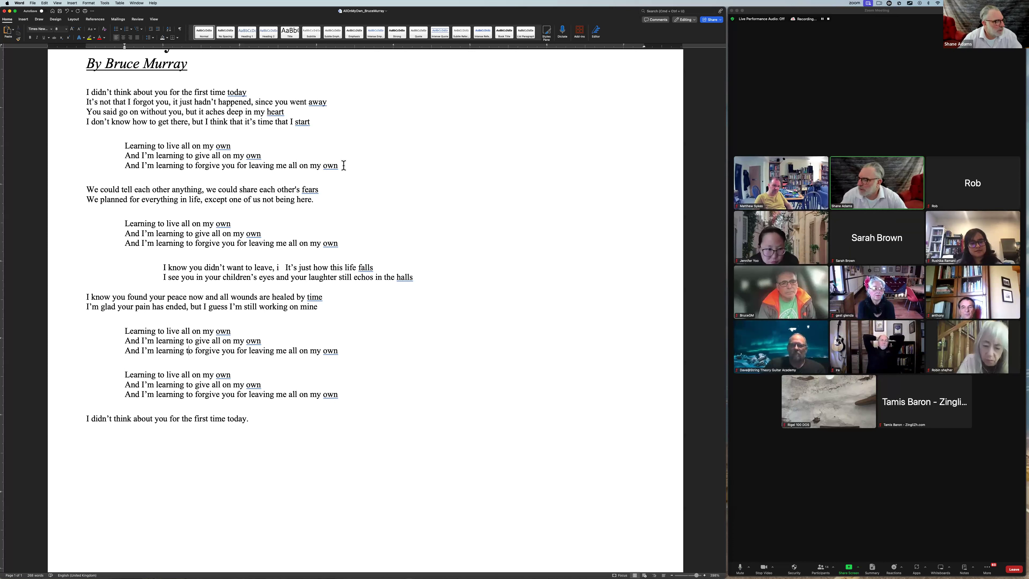
Set the entire document in the Book Antiqua font
{"action": "key", "text": "super+a"}
{"action": "left_click", "coordinate": [48, 29]}
{"action": "type", "text": "Book Antiqua"}
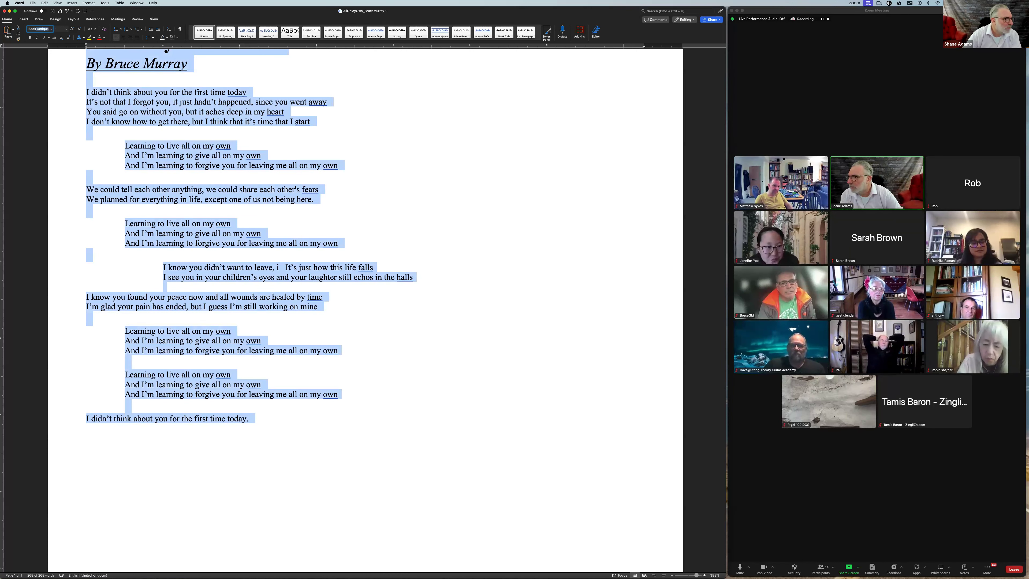
{"action": "key", "text": "Return"}
{"action": "left_click", "coordinate": [343, 124]}
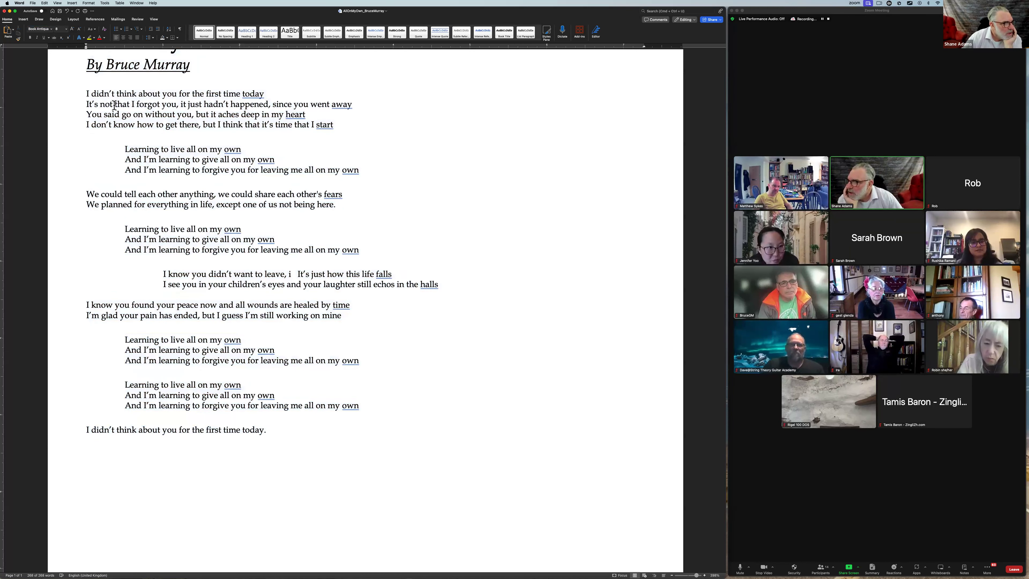
Set the whole poem to font size 12 and zoom out to view the full page
{"action": "mouse_move", "coordinate": [85, 87]}
{"action": "left_mouse_down"}
{"action": "mouse_move", "coordinate": [356, 340]}
{"action": "mouse_move", "coordinate": [367, 446]}
{"action": "left_mouse_up"}
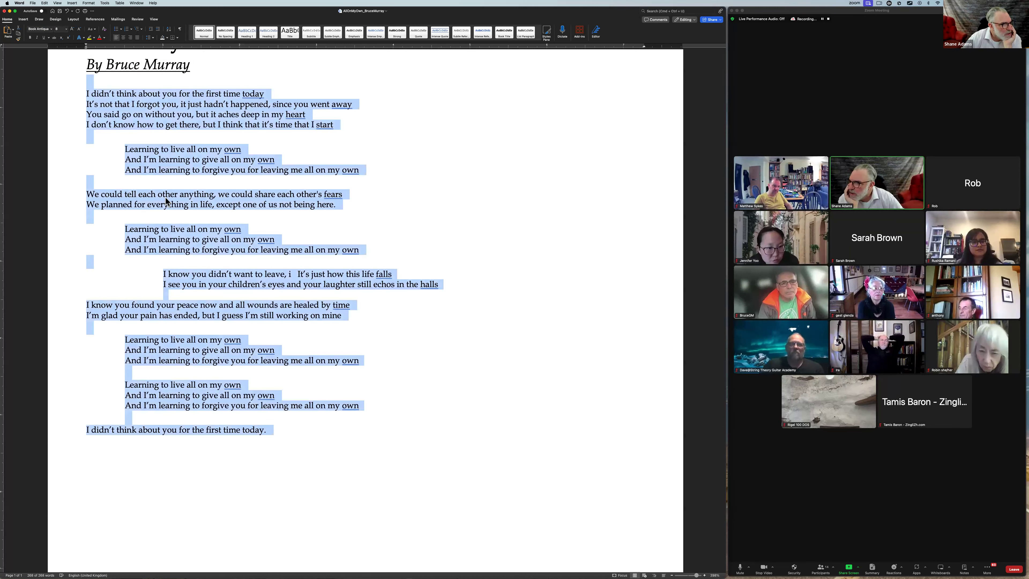
{"action": "left_click", "coordinate": [56, 29]}
{"action": "type", "text": "12"}
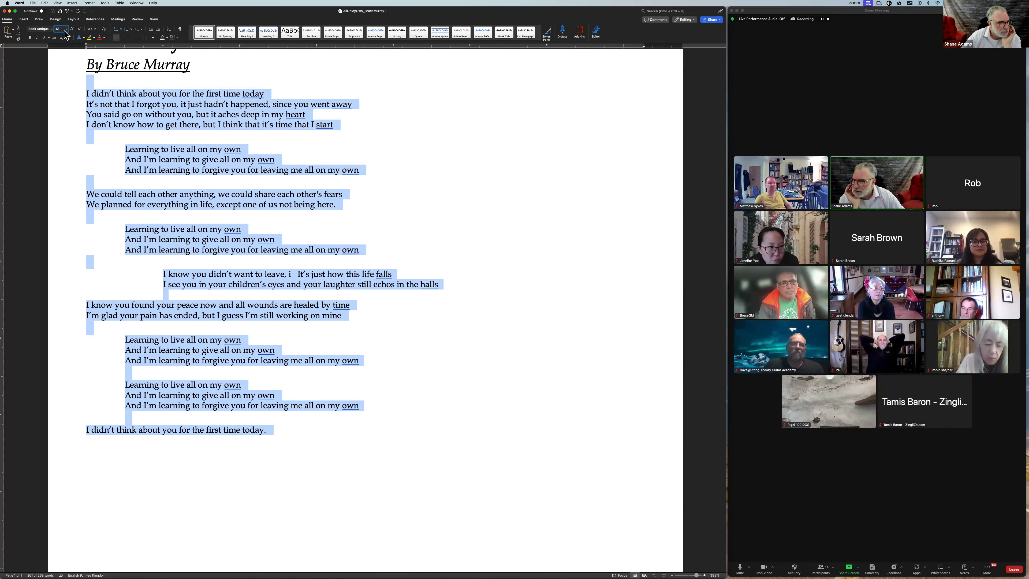
{"action": "key", "text": "Return"}
{"action": "left_click", "coordinate": [535, 258]}
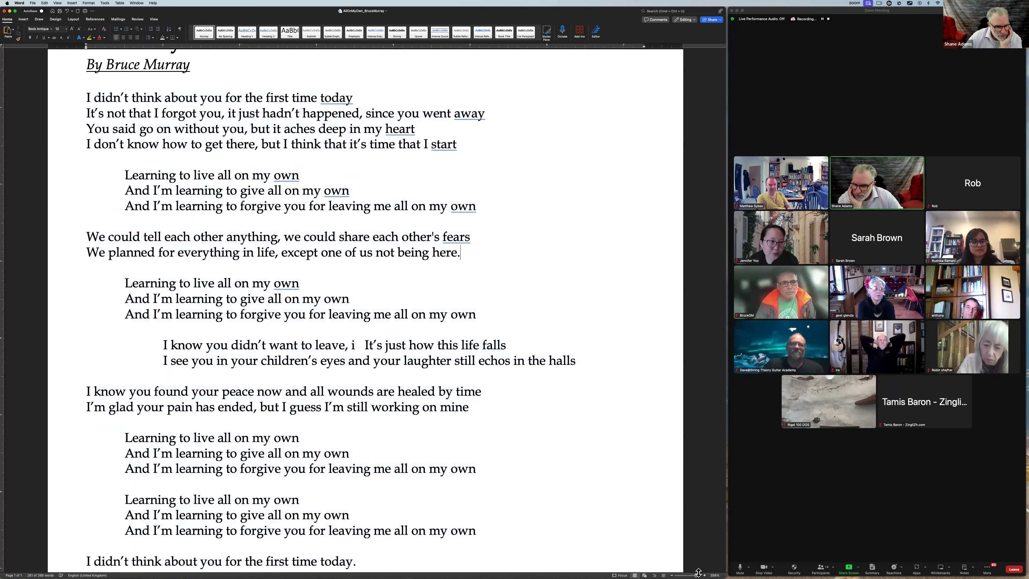
{"action": "left_click_drag", "start_coordinate": [695, 572], "coordinate": [691, 575]}
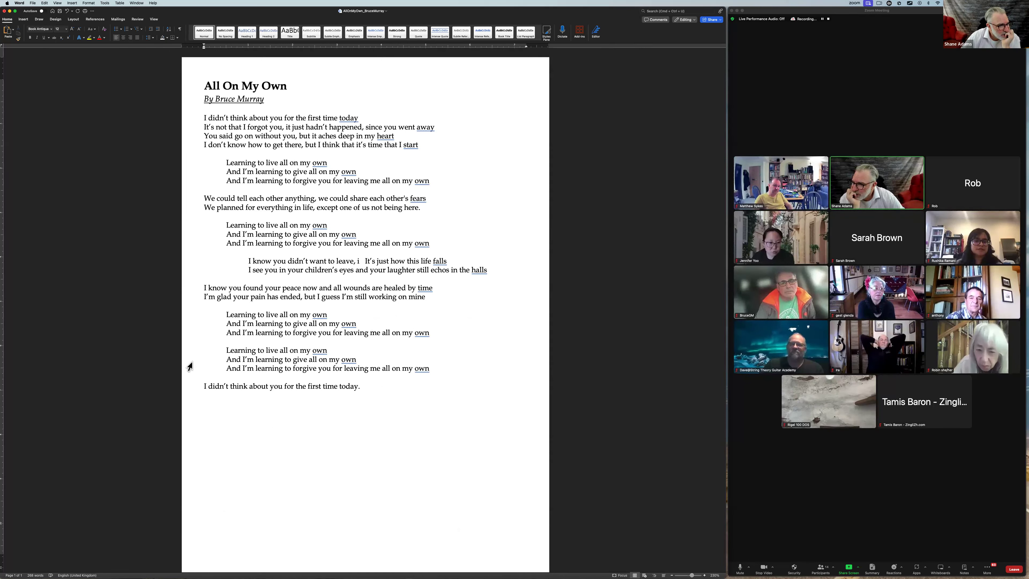
Delete the period after 'today' at the end of the song's last line
{"action": "triple_click", "coordinate": [403, 369]}
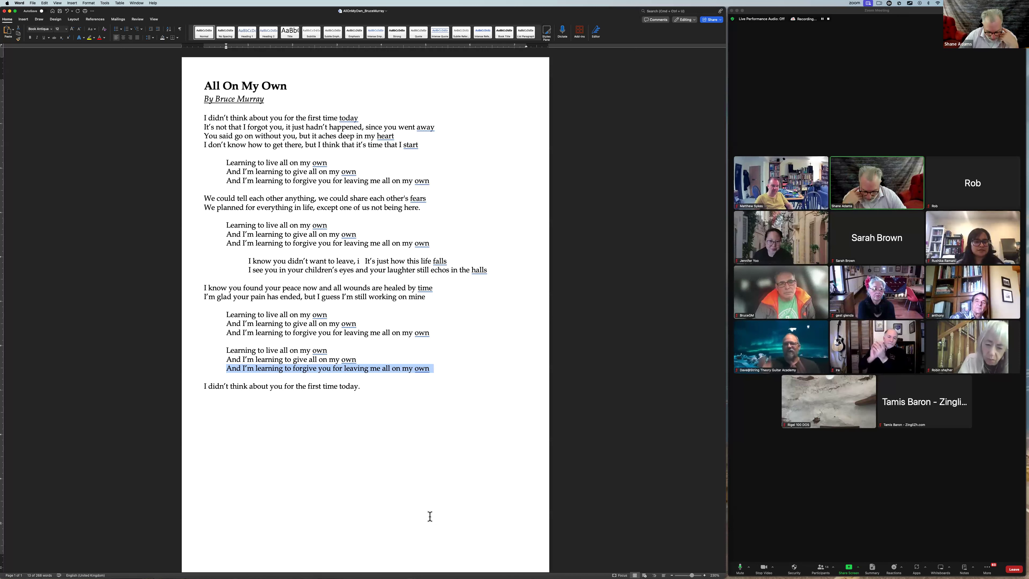
{"action": "left_click", "coordinate": [364, 385]}
{"action": "key", "text": "BackSpace"}
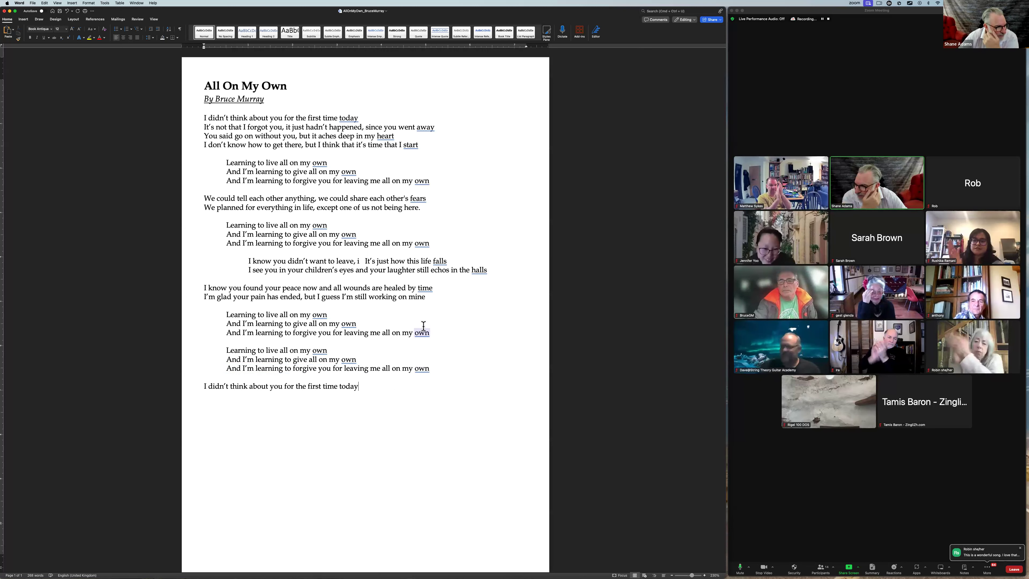
{"action": "left_click_drag", "start_coordinate": [432, 333], "coordinate": [206, 315]}
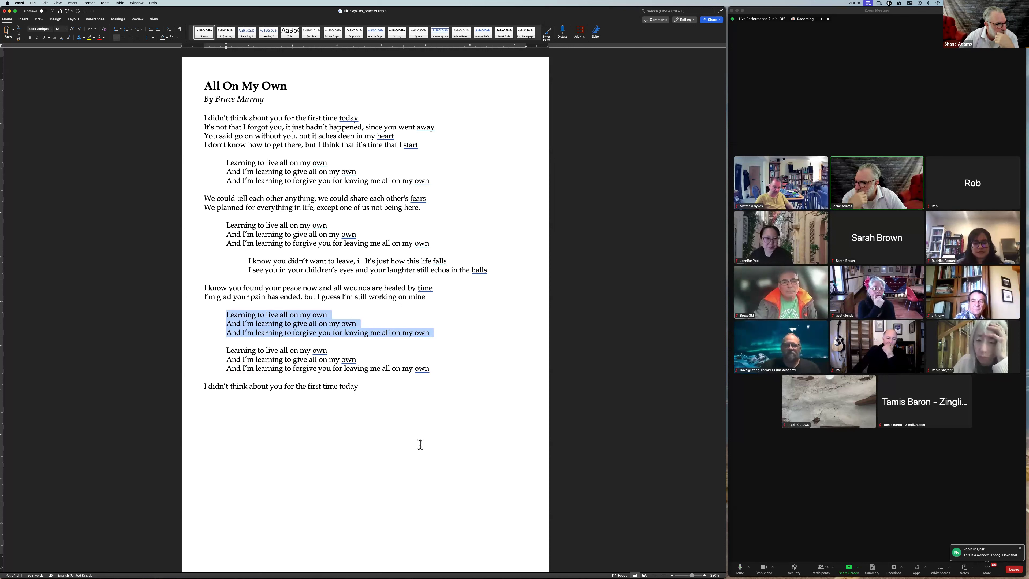
{"action": "double_click", "coordinate": [376, 333]}
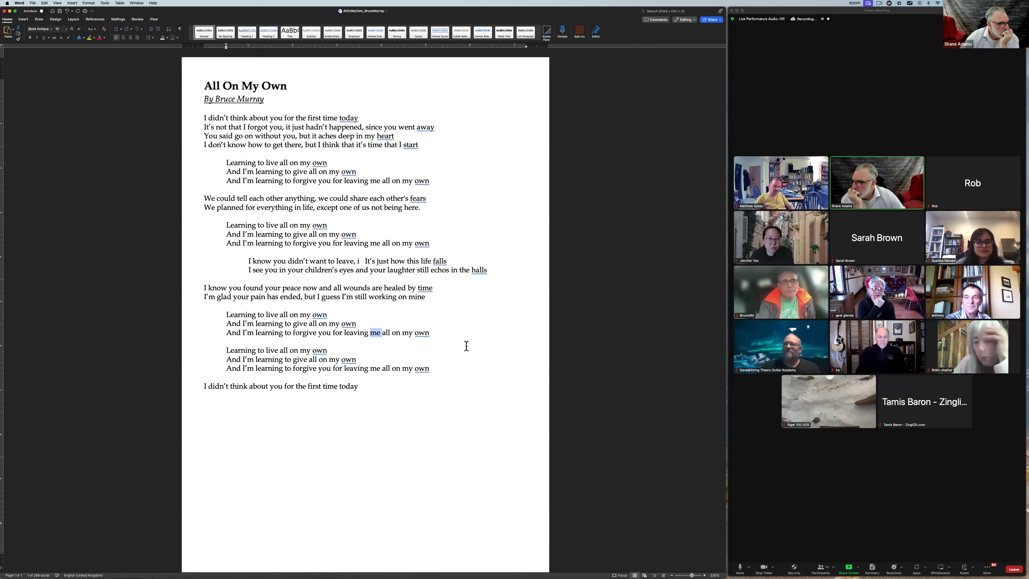
{"action": "left_click_drag", "start_coordinate": [692, 571], "coordinate": [694, 571]}
{"action": "scroll", "coordinate": [584, 481], "scroll_direction": "up", "scroll_amount": 2}
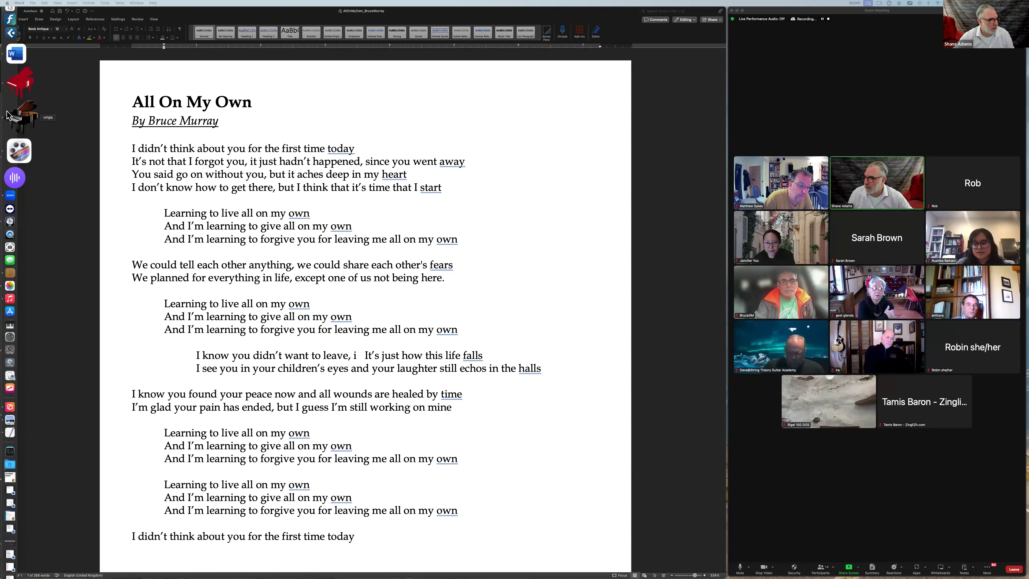
Launch Virtual MIDI Piano Keyboard from the Dock, then bring the Word lyric sheet back to the front
{"action": "left_click", "coordinate": [9, 117]}
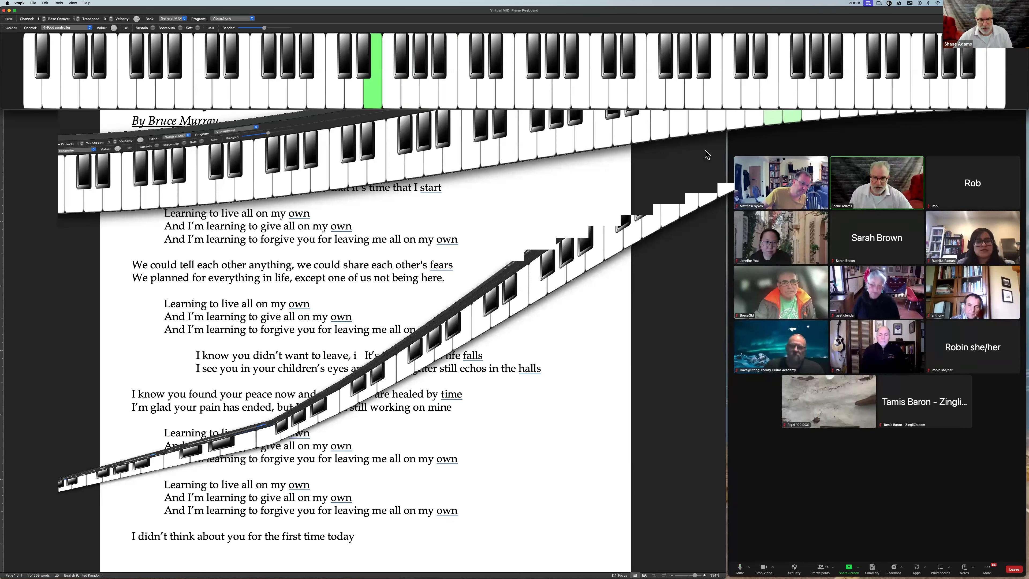
{"action": "mouse_move", "coordinate": [887, 208]}
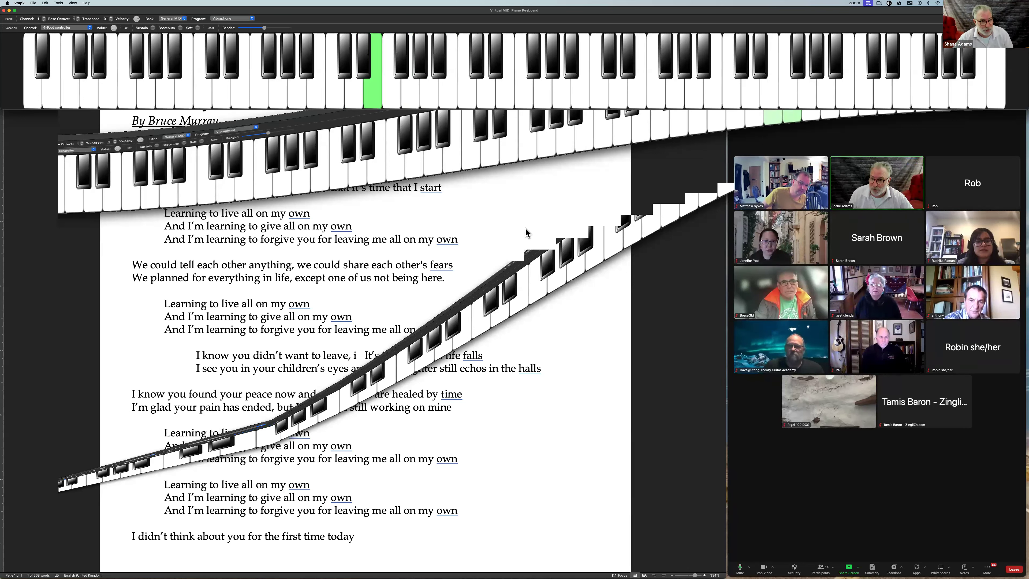
{"action": "double_click", "coordinate": [380, 458]}
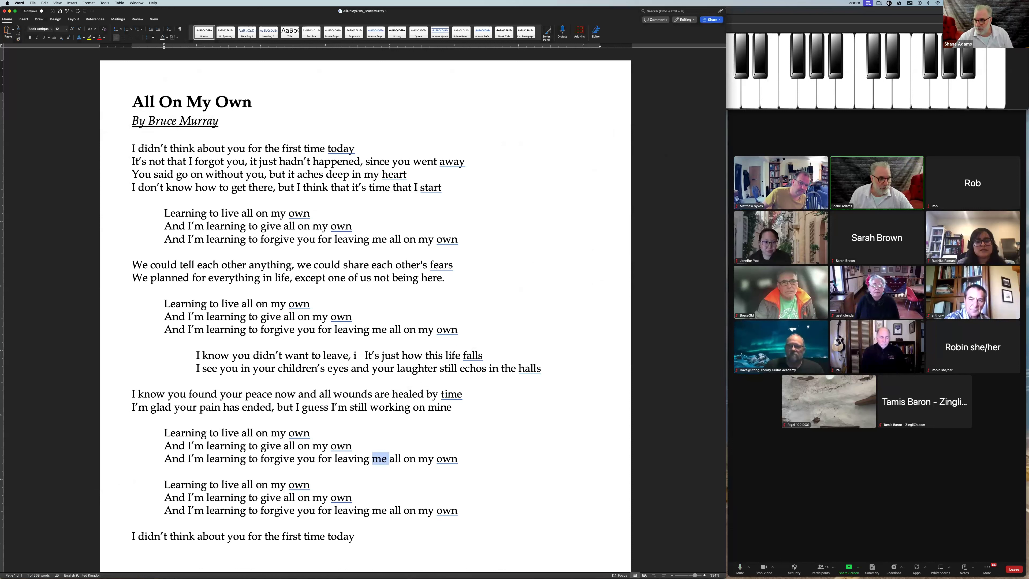
Move from the Zoom call to the VMPK piano keyboard window and bring it in front of the lyric sheet
{"action": "left_click", "coordinate": [759, 301]}
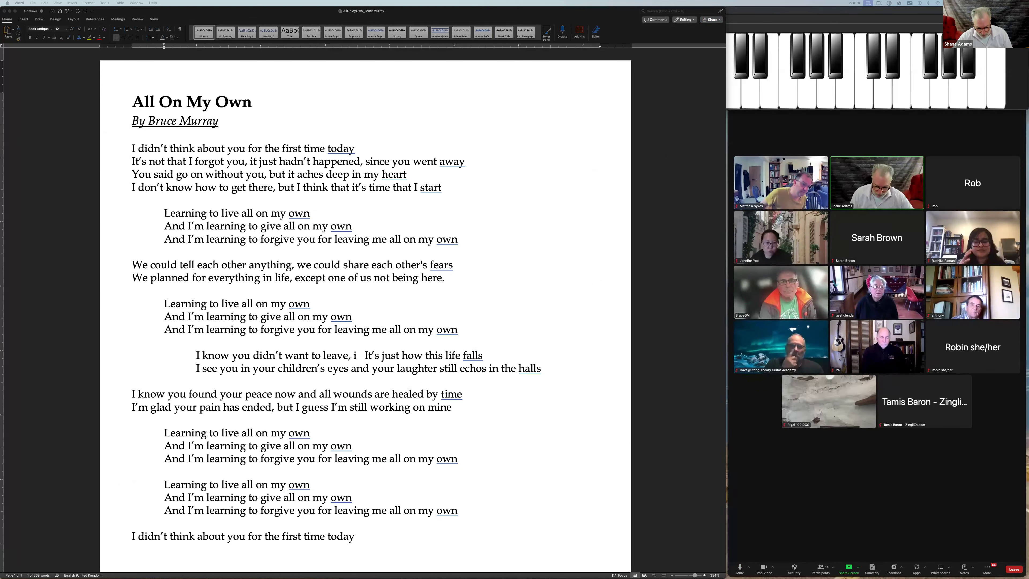
{"action": "left_click", "coordinate": [775, 20]}
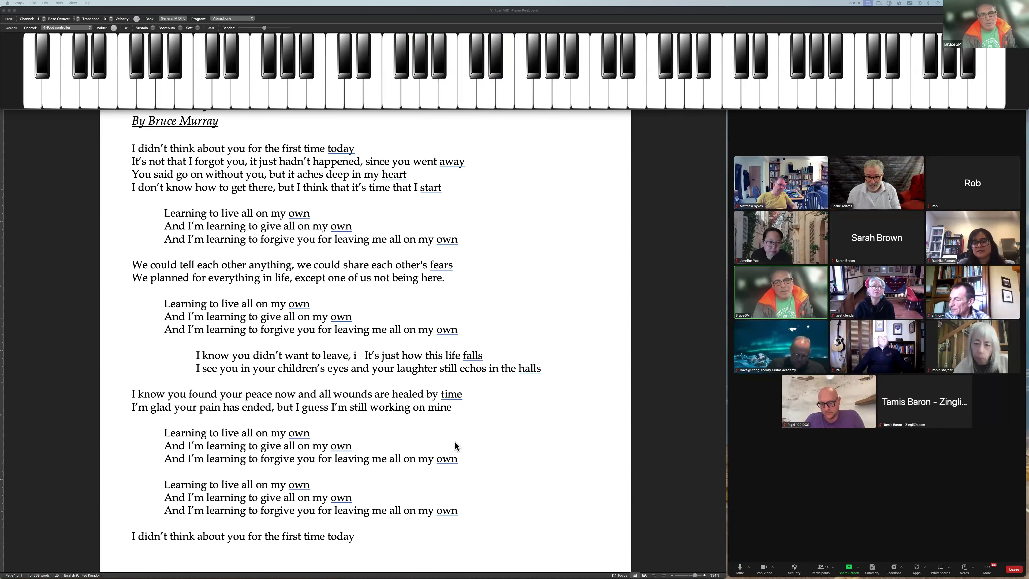
Delete the stray gap so the bridge reads 'I know you didn't want to leave, it's just how this life falls'
{"action": "double_click", "coordinate": [380, 459]}
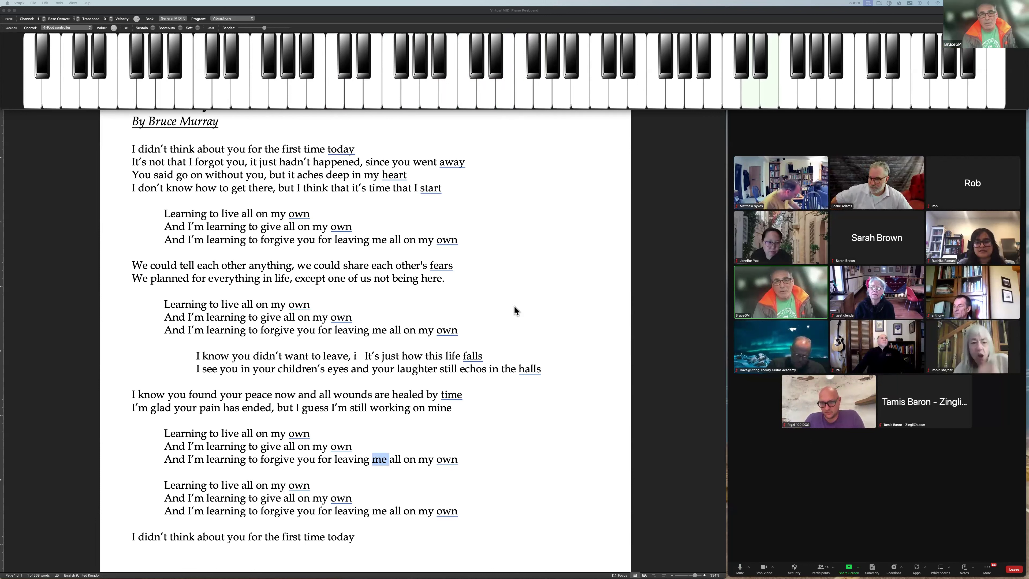
{"action": "left_click", "coordinate": [358, 356]}
{"action": "left_click", "coordinate": [359, 356]}
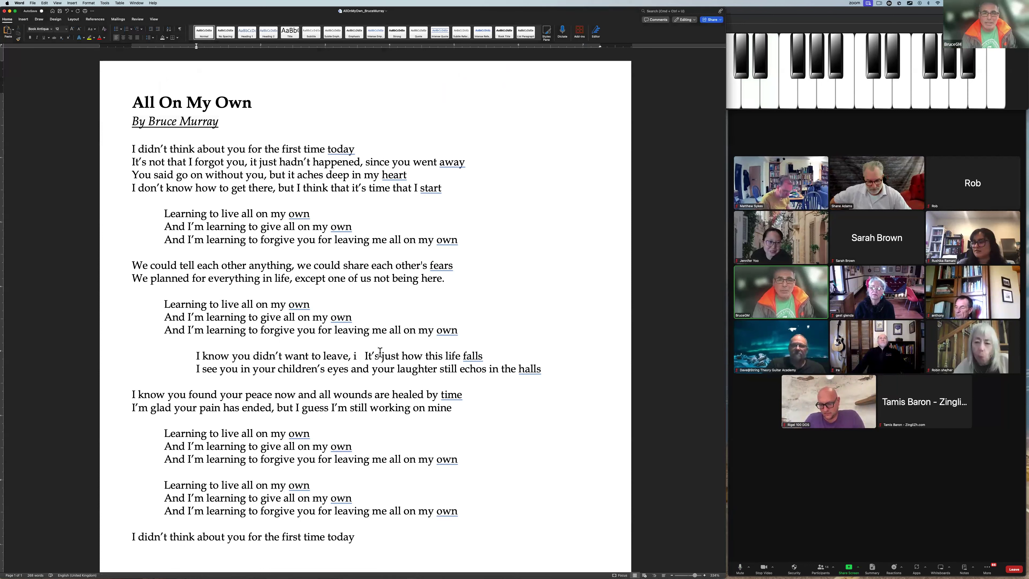
{"action": "key", "text": "Delete"}
{"action": "key", "text": "Delete"}
{"action": "key", "text": "Delete"}
{"action": "key", "text": "Delete"}
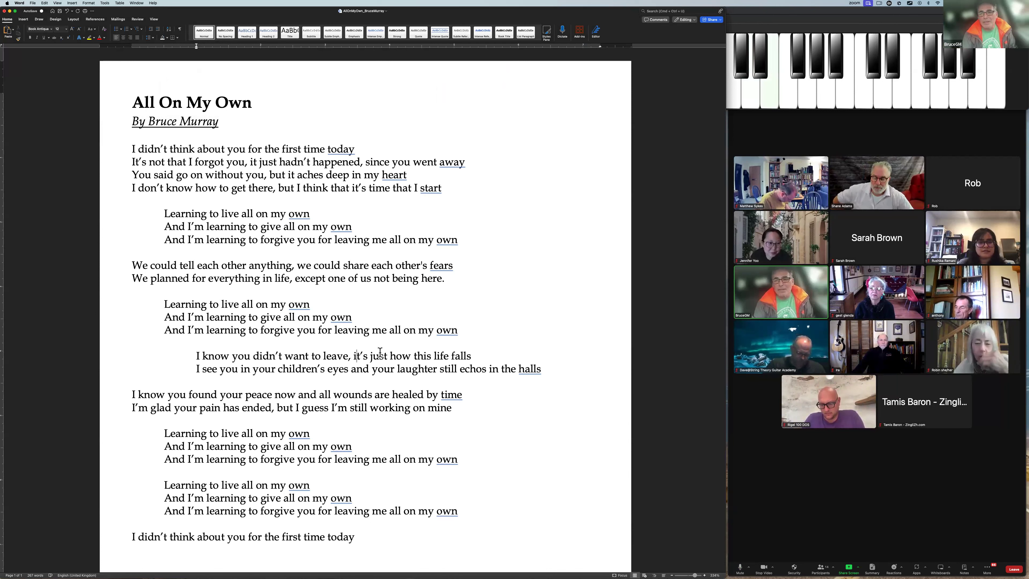